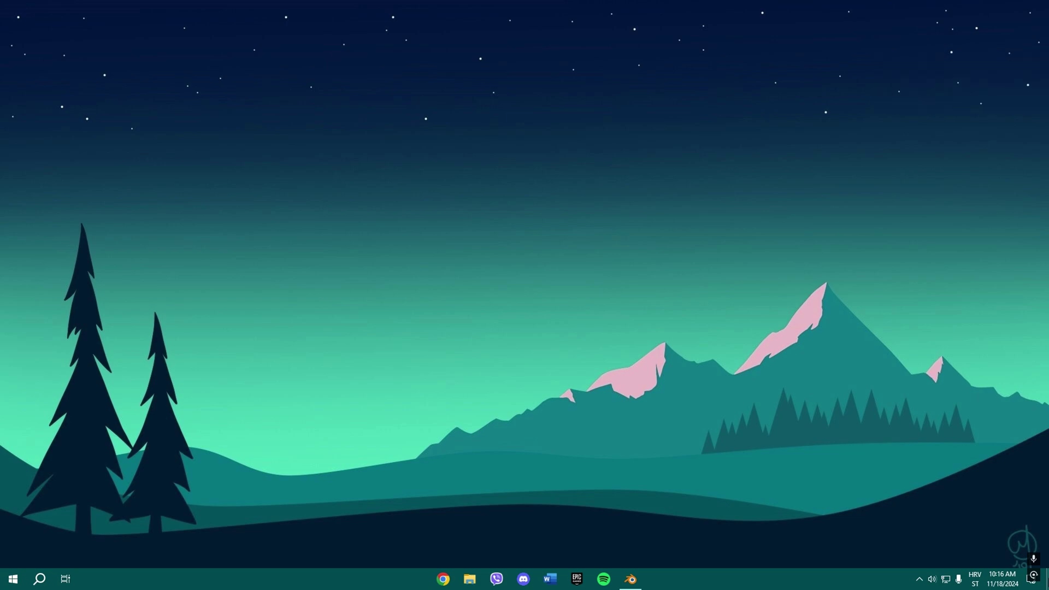
- Switch to Blender and delete all the default scene objects
{"action": "left_click", "coordinate": [630, 578]}
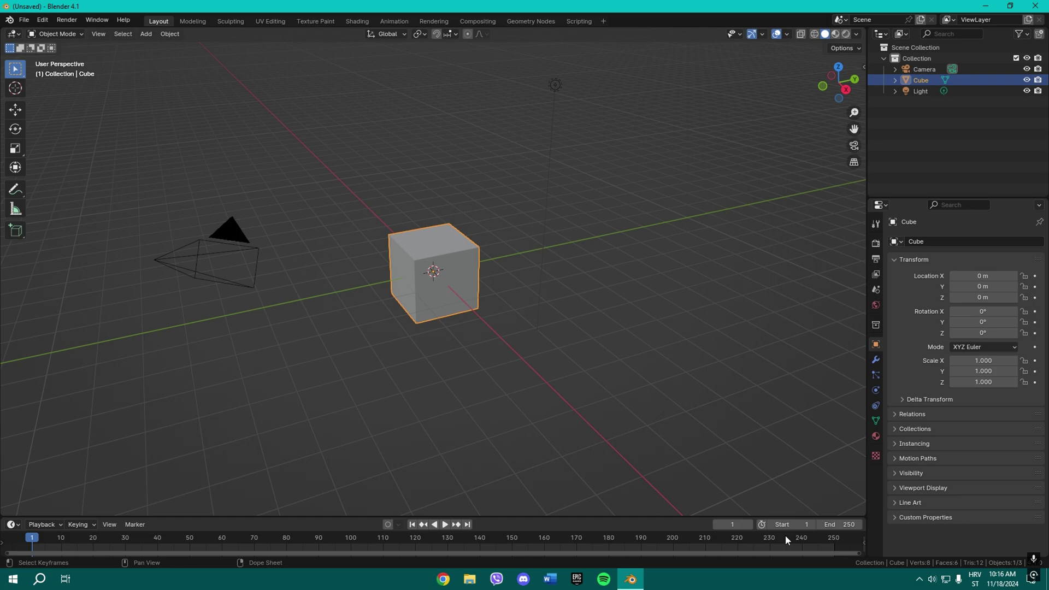
{"action": "key", "text": "a"}
{"action": "key", "text": "Delete"}
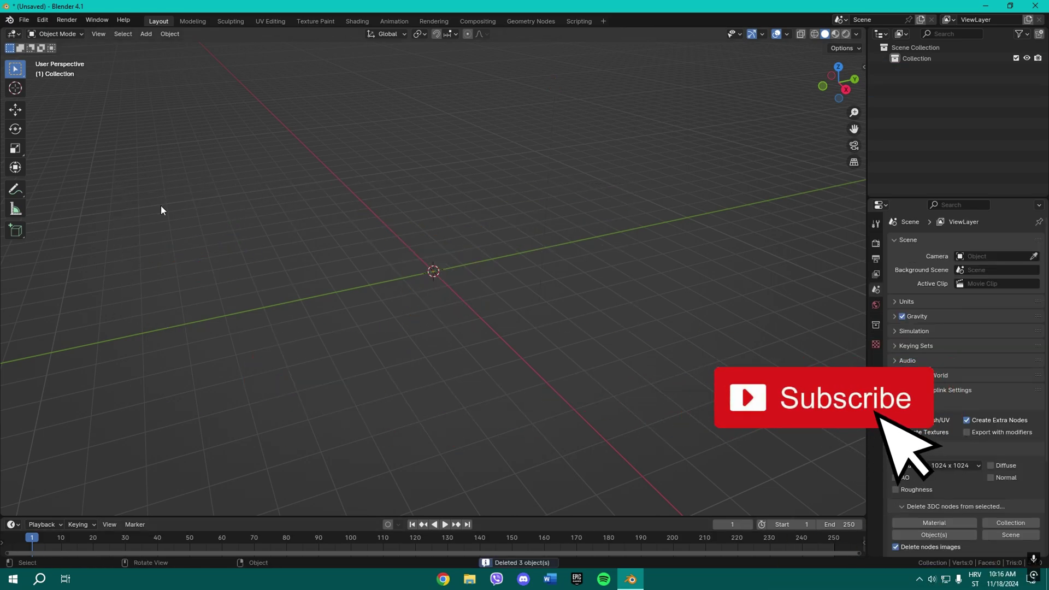
- Add a torus mesh with a minor radius of 0.5 m
{"action": "key", "text": "shift+a"}
{"action": "mouse_move", "coordinate": [210, 220]}
{"action": "left_click", "coordinate": [274, 297]}
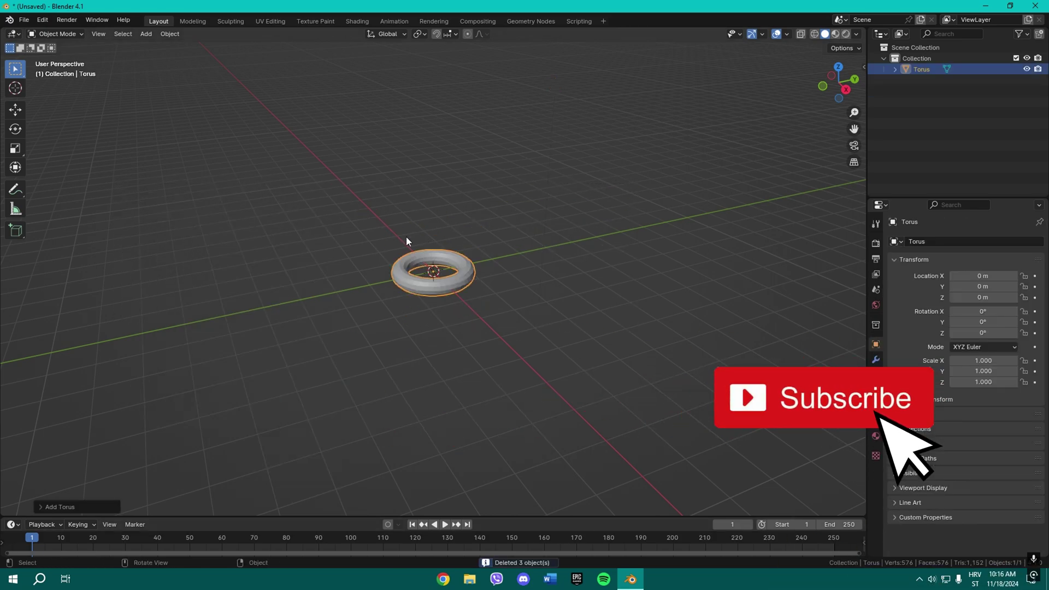
{"action": "left_click", "coordinate": [77, 492]}
{"action": "left_click", "coordinate": [138, 407]}
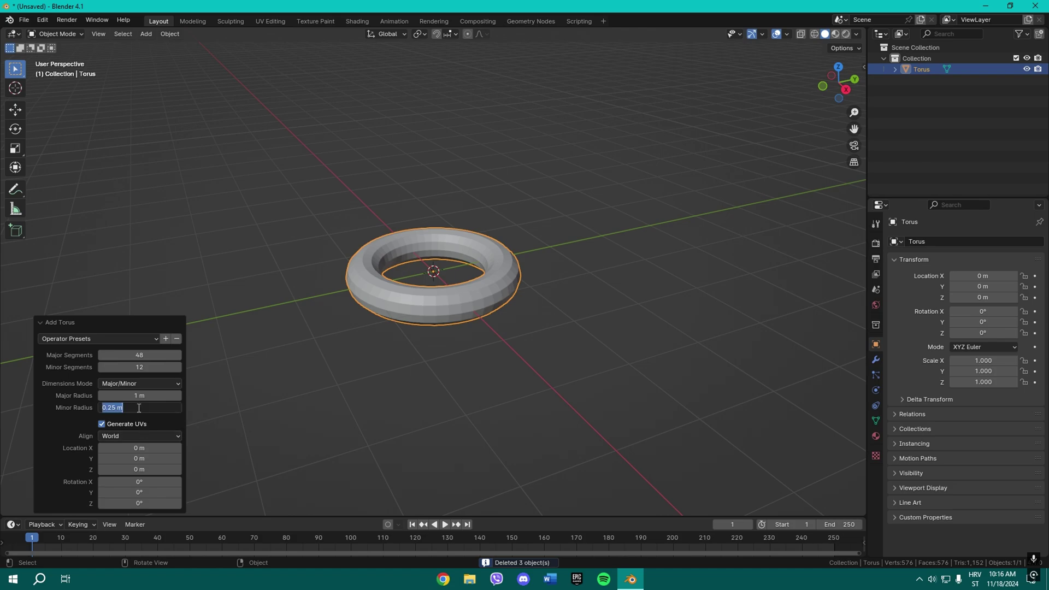
{"action": "type", "text": "0.5"}
{"action": "key", "text": "Return"}
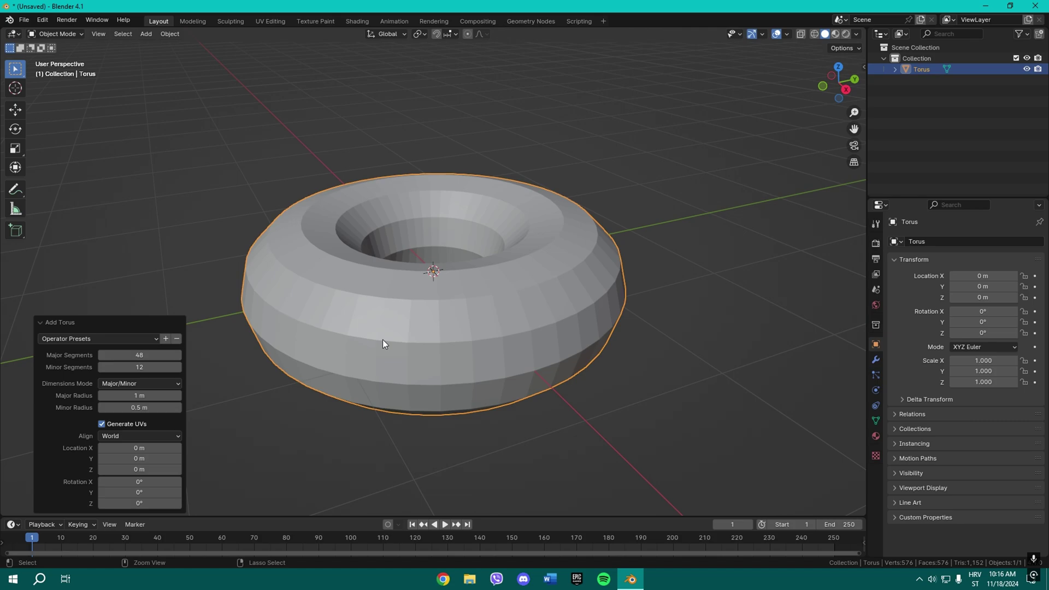
- Give the torus a level 2 subdivision surface and shade it smooth
{"action": "key", "text": "ctrl+2"}
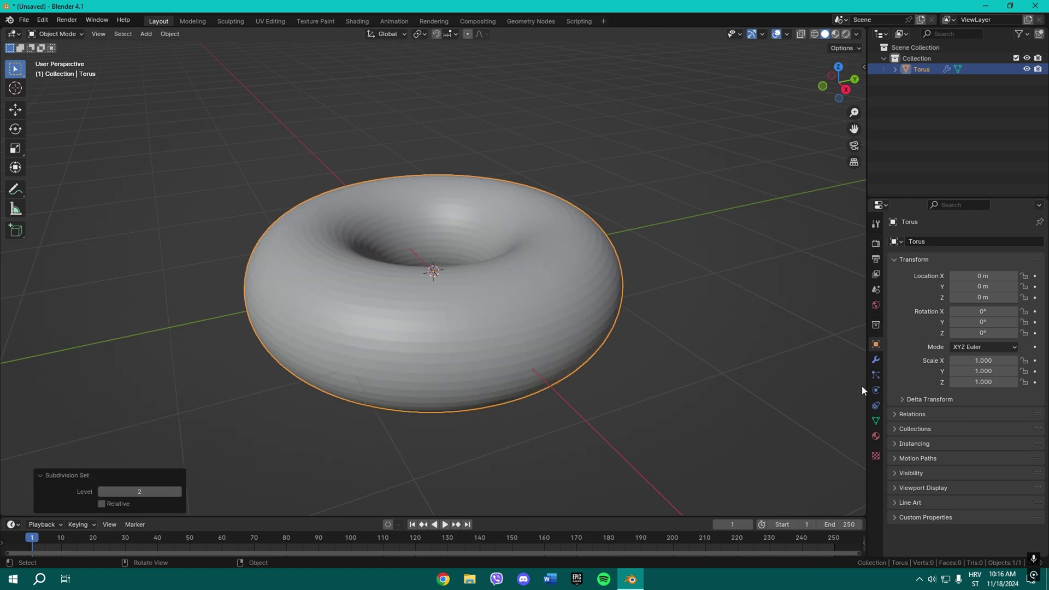
{"action": "right_click", "coordinate": [457, 271]}
{"action": "left_click", "coordinate": [433, 267]}
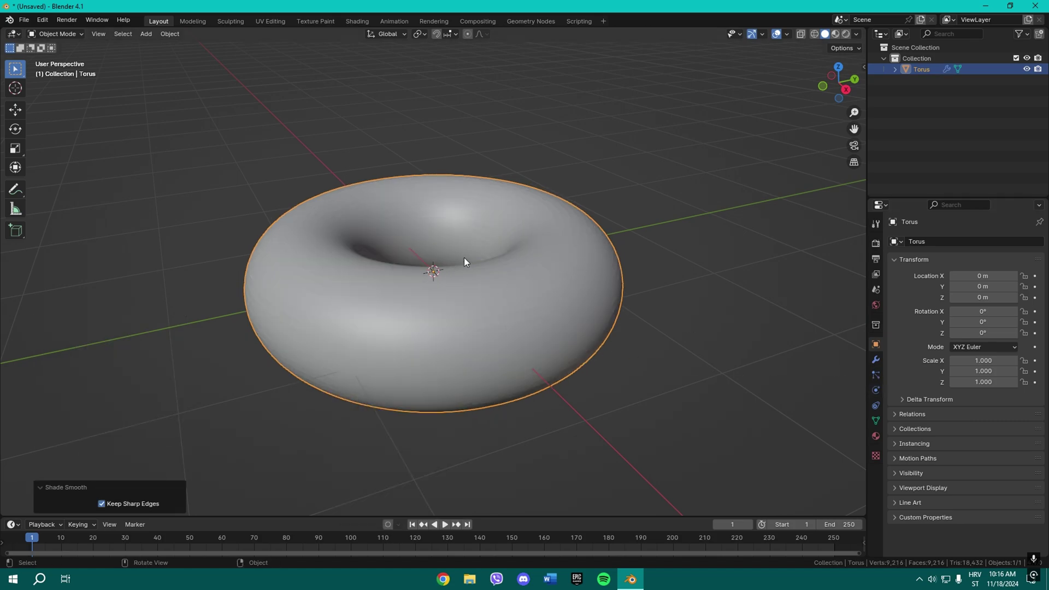
- Duplicate the torus and move the copy up along Z by about 0.83 m
{"action": "scroll", "coordinate": [508, 287], "scroll_direction": "down", "scroll_amount": 5}
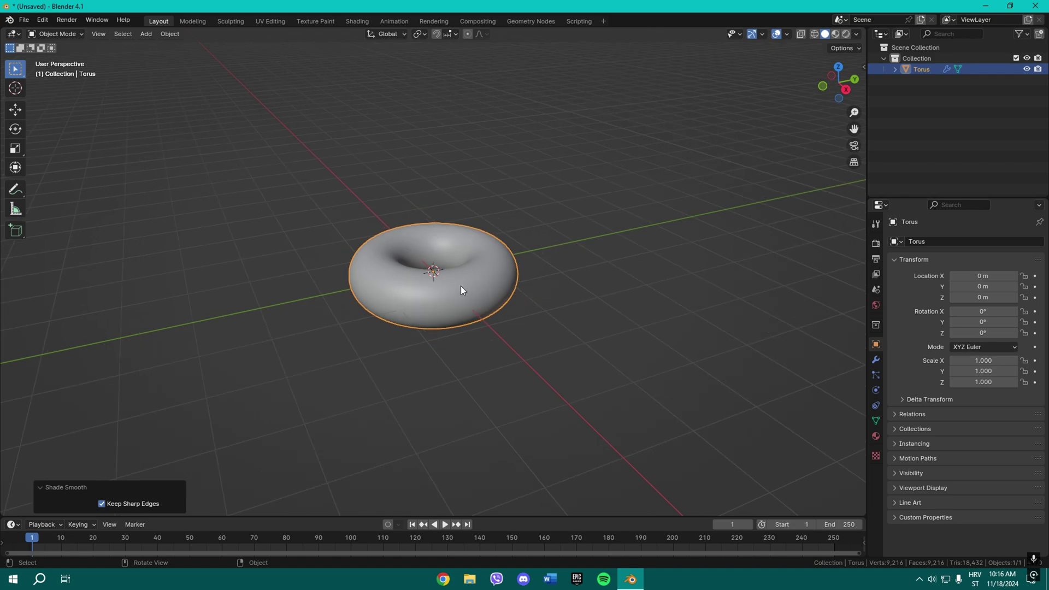
{"action": "key", "text": "shift+d"}
{"action": "key", "text": "z"}
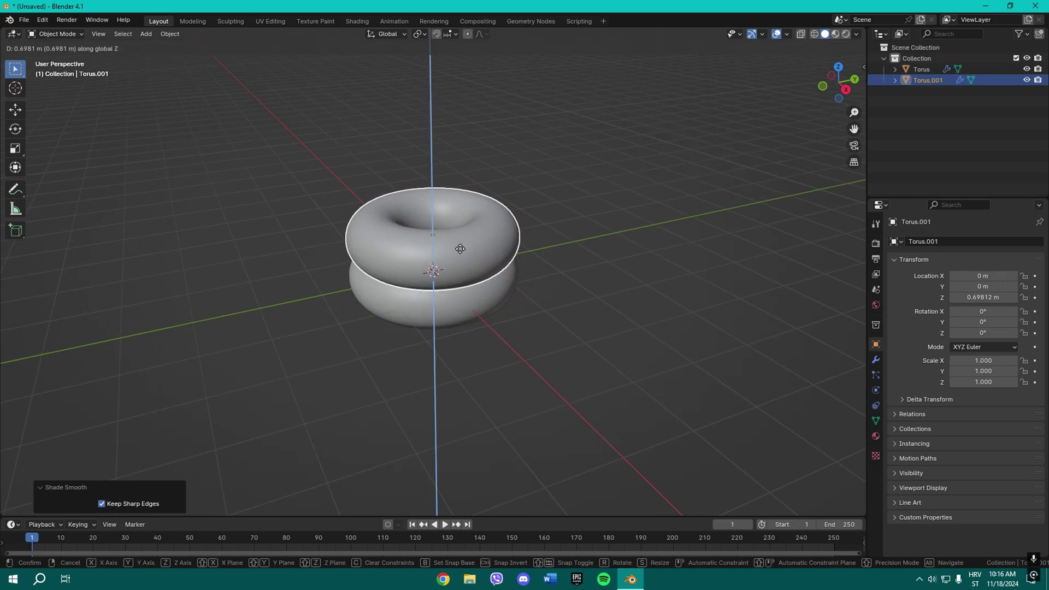
{"action": "left_click", "coordinate": [466, 250]}
- Shrink the whole mesh of the upper torus along its normals by about 0.68 m to make a thinner ring
{"action": "mouse_move", "coordinate": [465, 250]}
{"action": "middle_mouse_down"}
{"action": "mouse_move", "coordinate": [473, 230]}
{"action": "mouse_move", "coordinate": [459, 247]}
{"action": "middle_mouse_up"}
{"action": "key", "text": "Tab"}
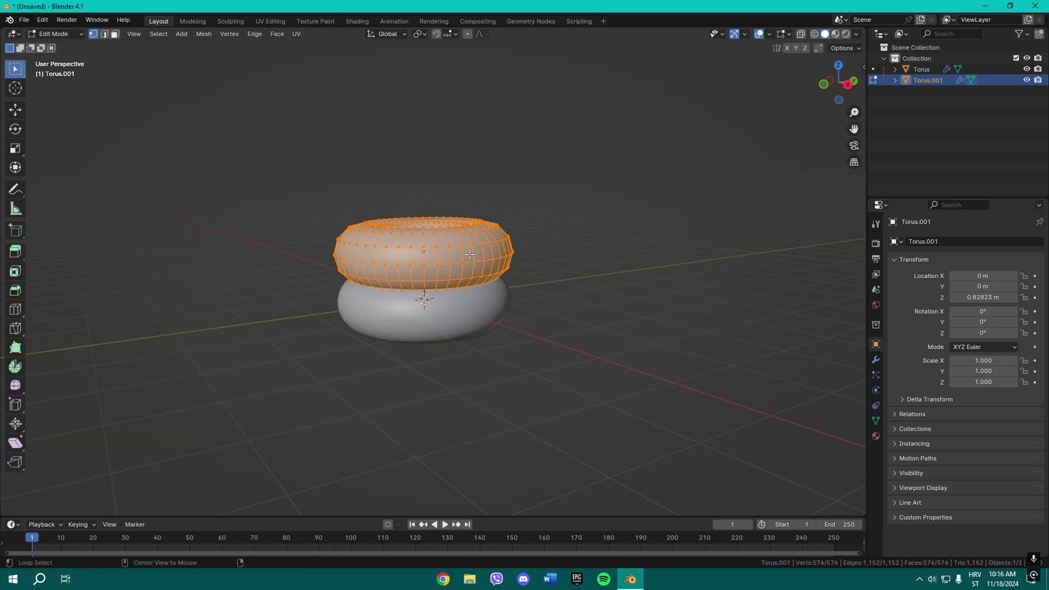
{"action": "key", "text": "alt+s"}
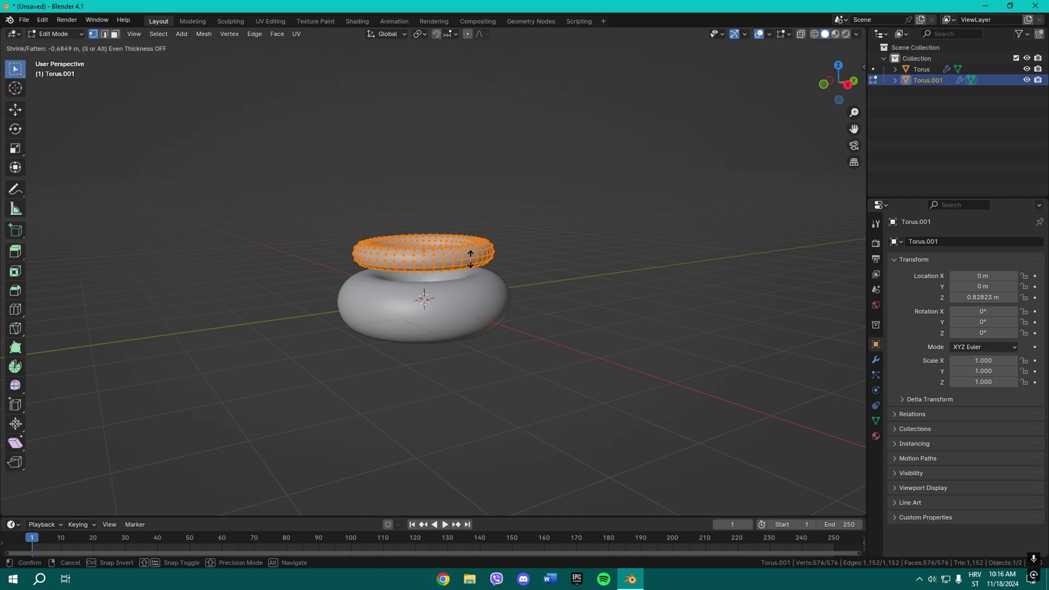
{"action": "left_click", "coordinate": [470, 259]}
{"action": "middle_click_drag", "start_coordinate": [470, 259], "coordinate": [494, 237]}
{"action": "key", "text": "Tab"}
- Apply the Quick Liquid effect to the thin upper torus
{"action": "left_click", "coordinate": [442, 302]}
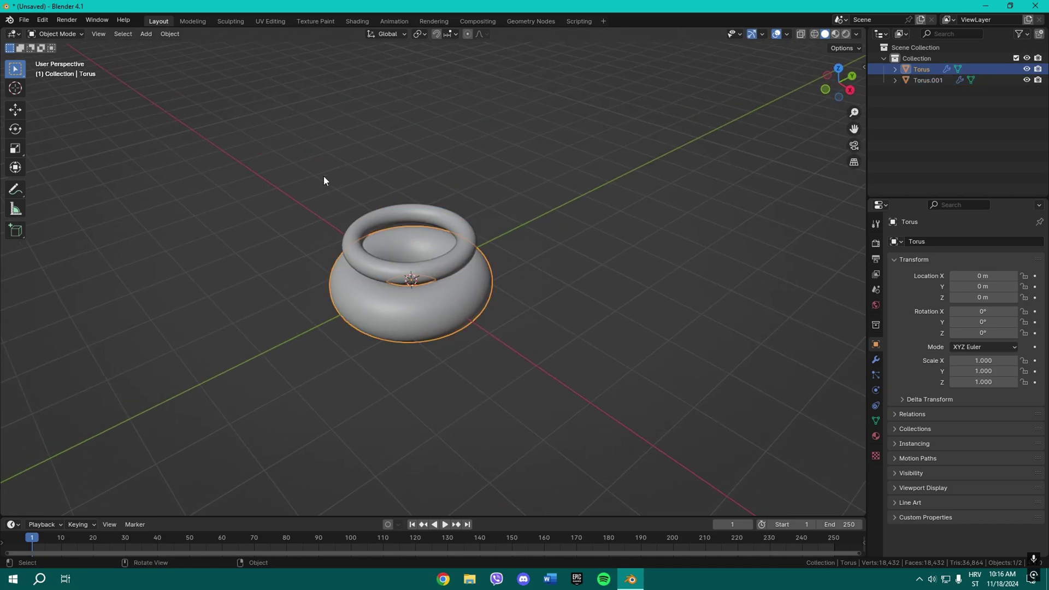
{"action": "left_click", "coordinate": [443, 266]}
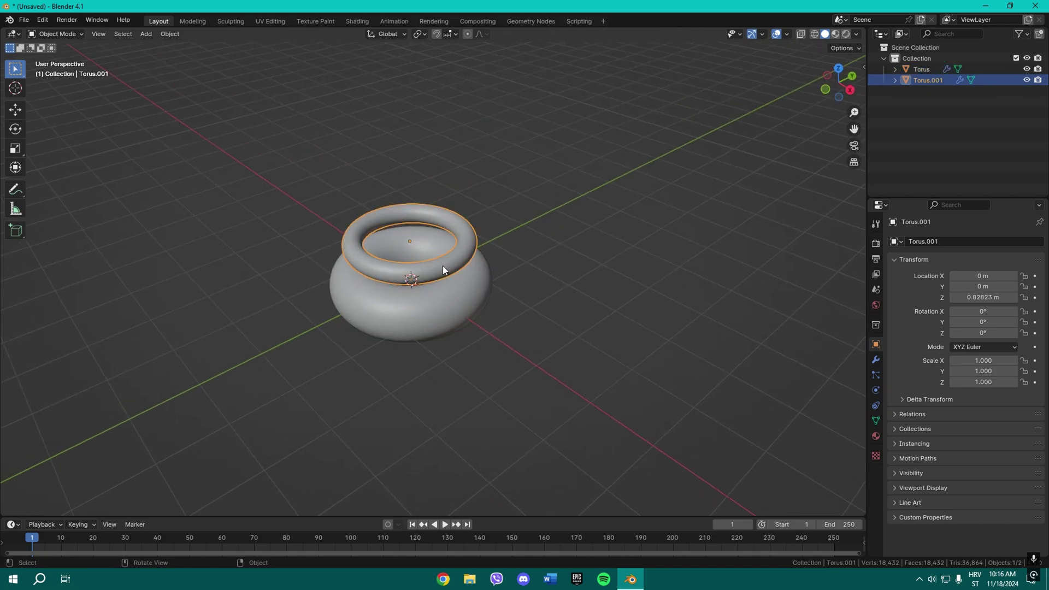
{"action": "left_click", "coordinate": [146, 33]}
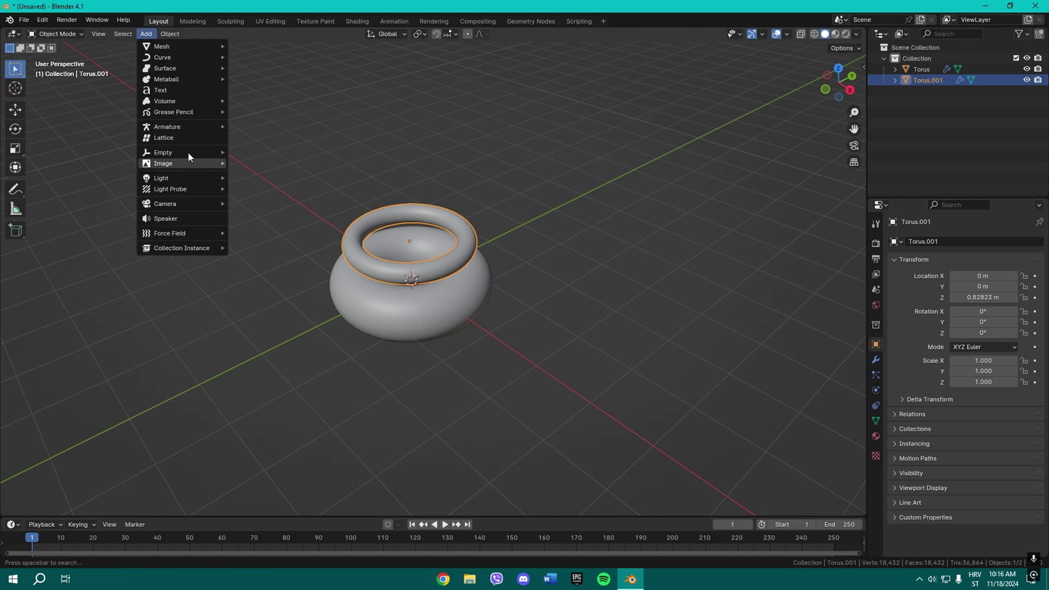
{"action": "left_click", "coordinate": [170, 34]}
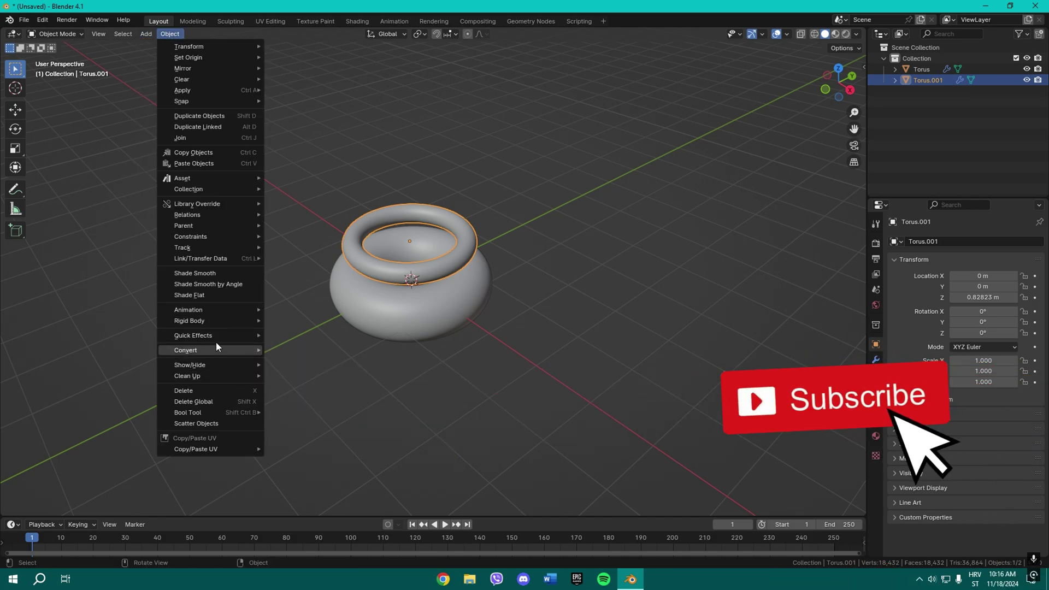
{"action": "mouse_move", "coordinate": [215, 336]}
{"action": "key", "text": "Return"}
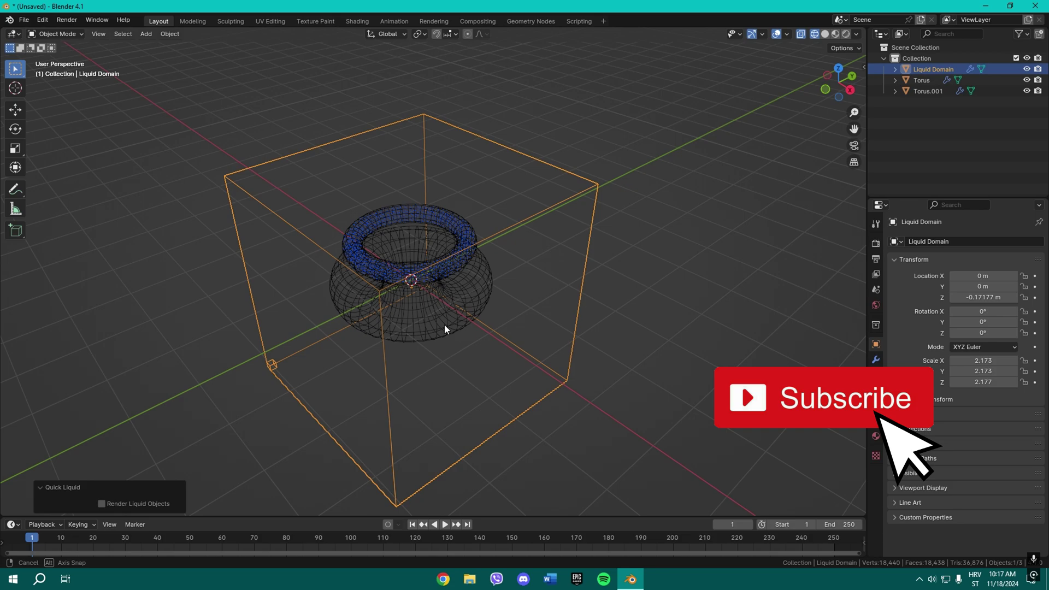
- Add fluid physics to the lower torus as an Effector with 2 sampling substeps
{"action": "middle_click_drag", "start_coordinate": [444, 323], "coordinate": [441, 299]}
{"action": "left_click", "coordinate": [408, 282]}
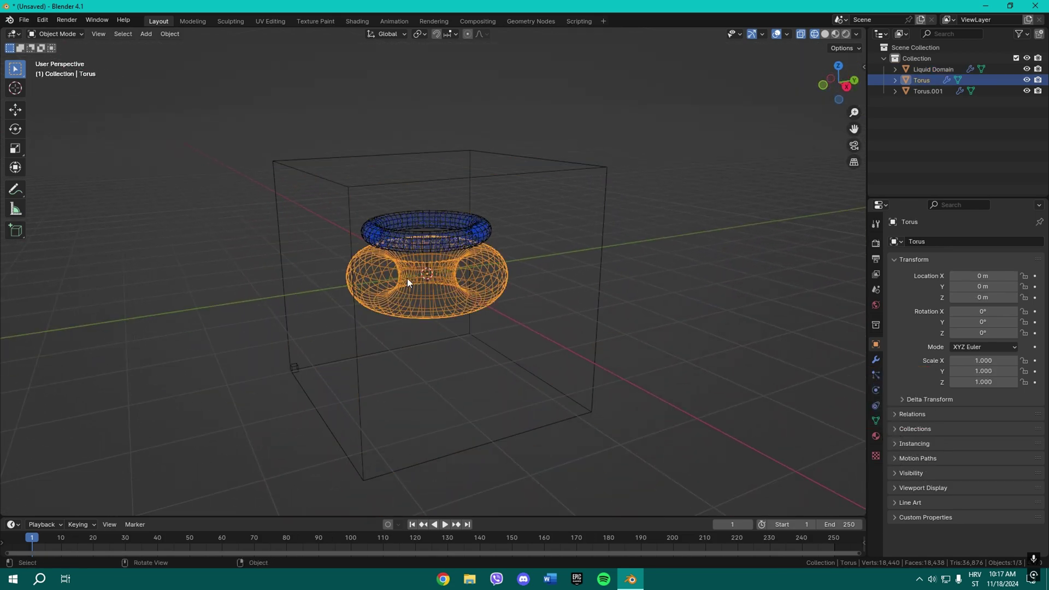
{"action": "left_click", "coordinate": [875, 360]}
{"action": "left_click", "coordinate": [876, 389]}
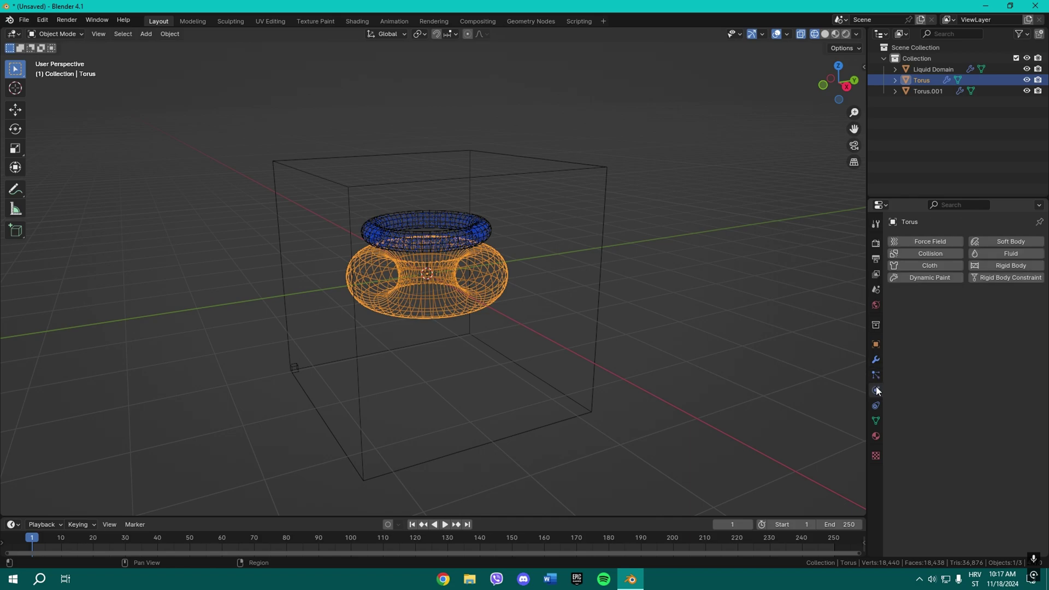
{"action": "left_click", "coordinate": [1010, 254]}
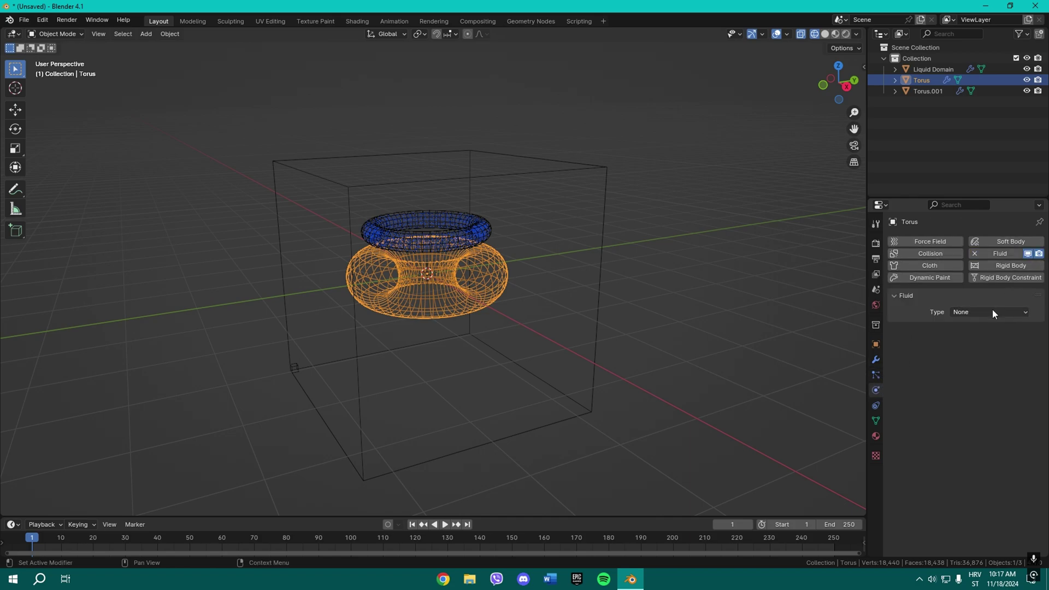
{"action": "left_click", "coordinate": [970, 312]}
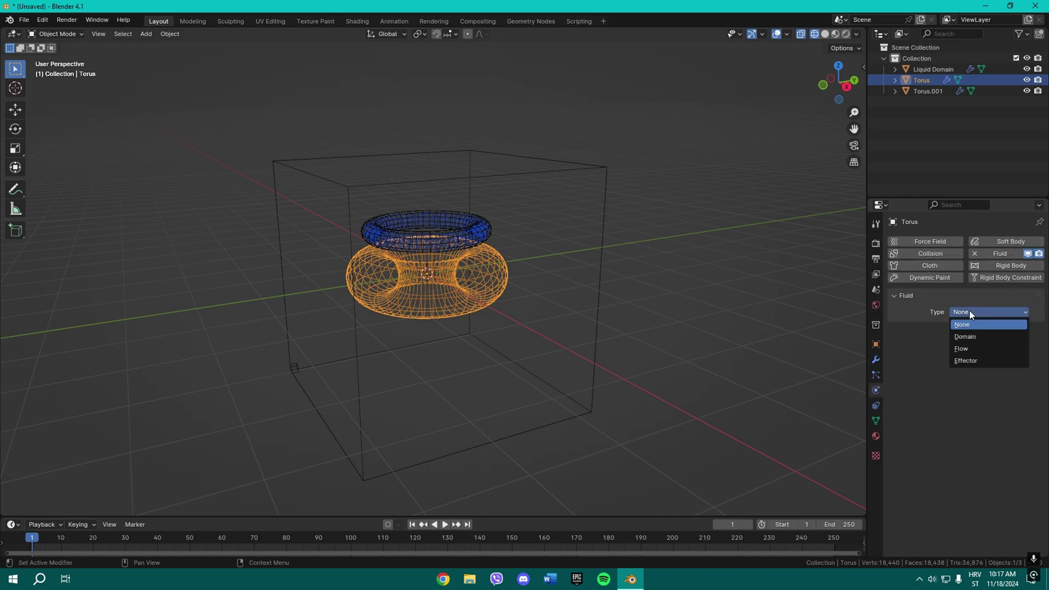
{"action": "left_click", "coordinate": [969, 360]}
{"action": "left_click", "coordinate": [1000, 359]}
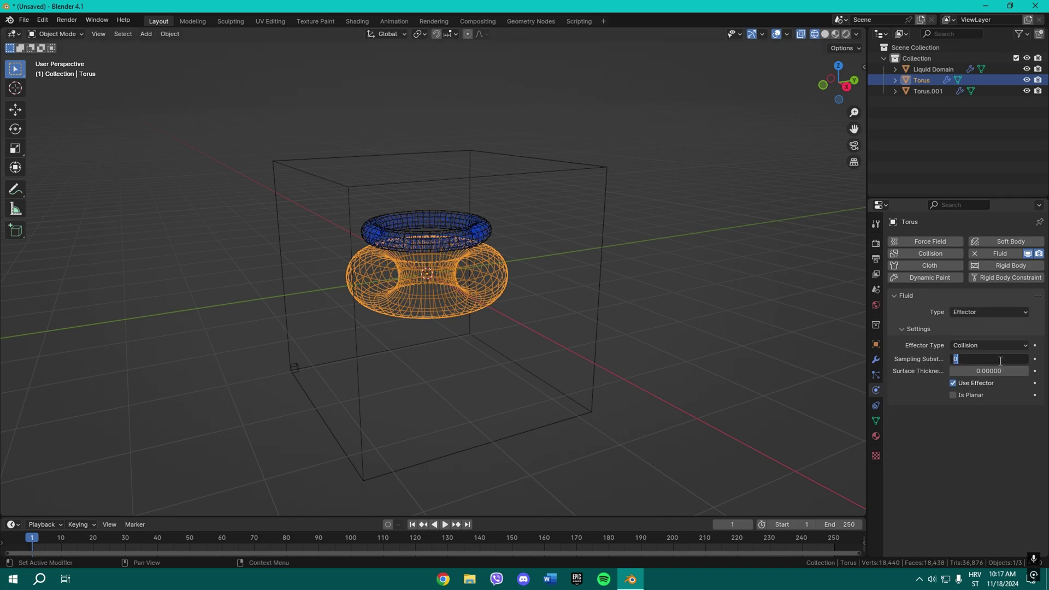
{"action": "type", "text": "2"}
{"action": "key", "text": "Return"}
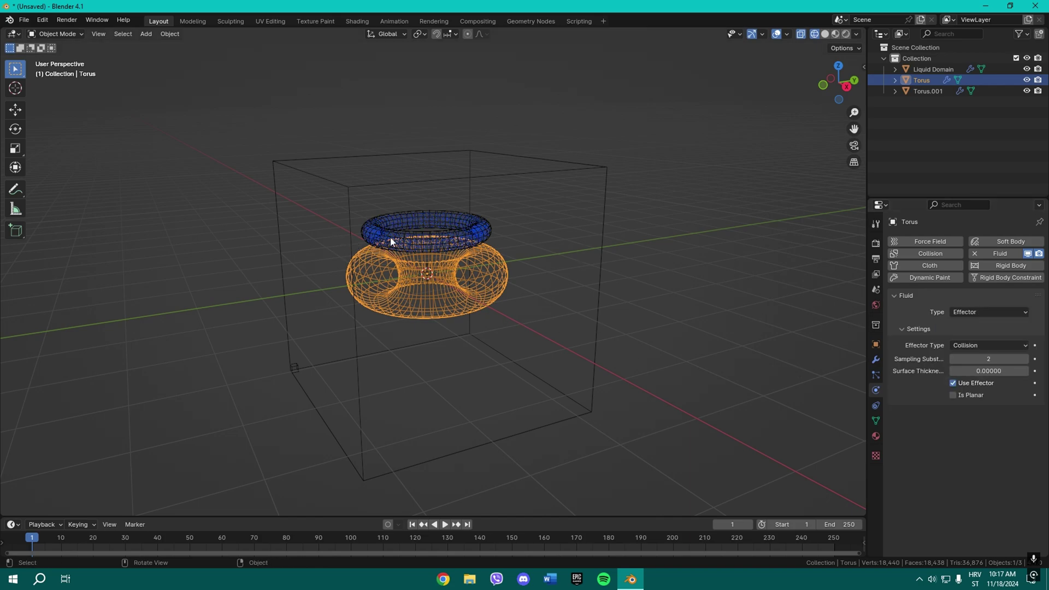
- Set the liquid domain's resolution divisions to 38 and enable its Mesh option
{"action": "left_click", "coordinate": [606, 180]}
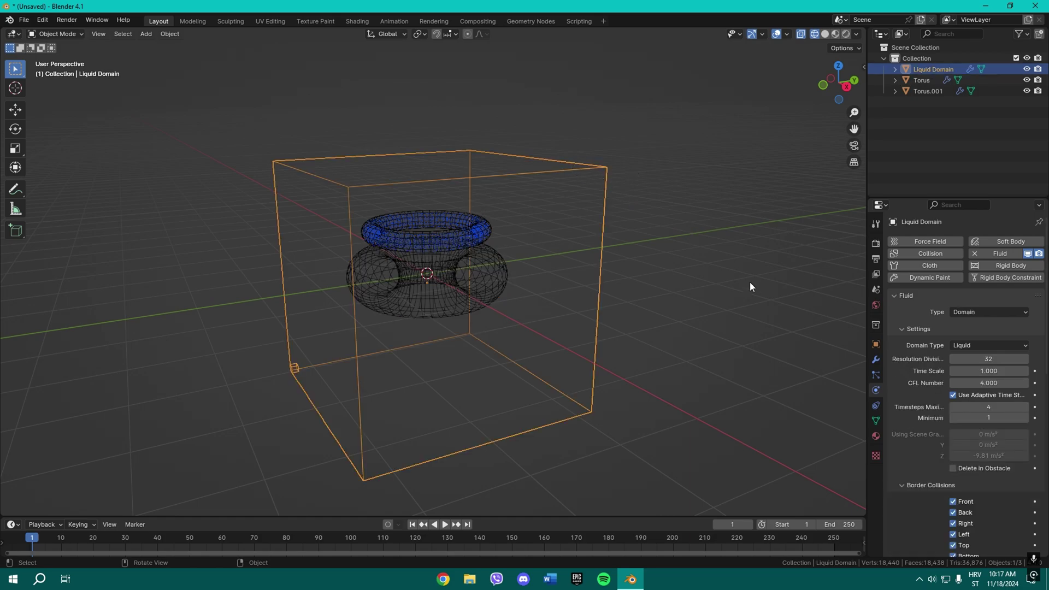
{"action": "left_click", "coordinate": [1004, 360]}
{"action": "type", "text": "3"}
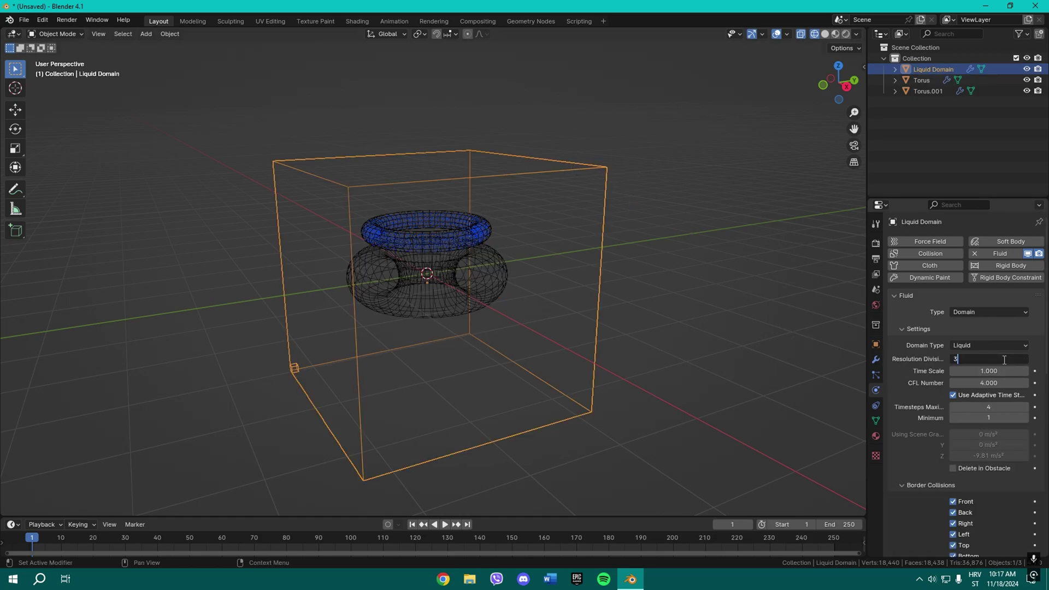
{"action": "type", "text": "8"}
{"action": "key", "text": "Return"}
{"action": "scroll", "coordinate": [982, 372], "scroll_direction": "down", "scroll_amount": 12}
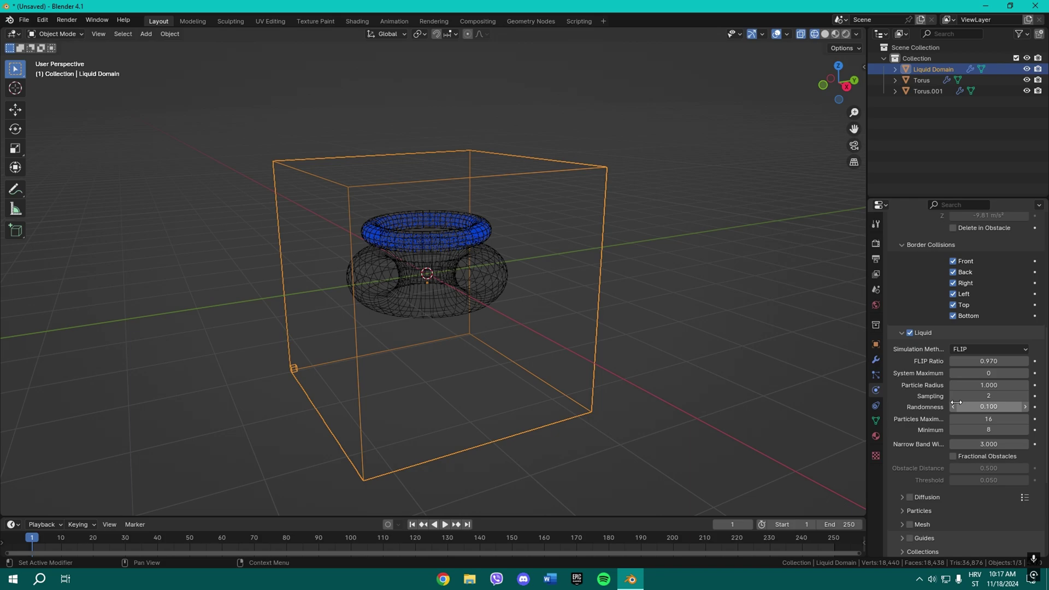
{"action": "left_click", "coordinate": [910, 393]}
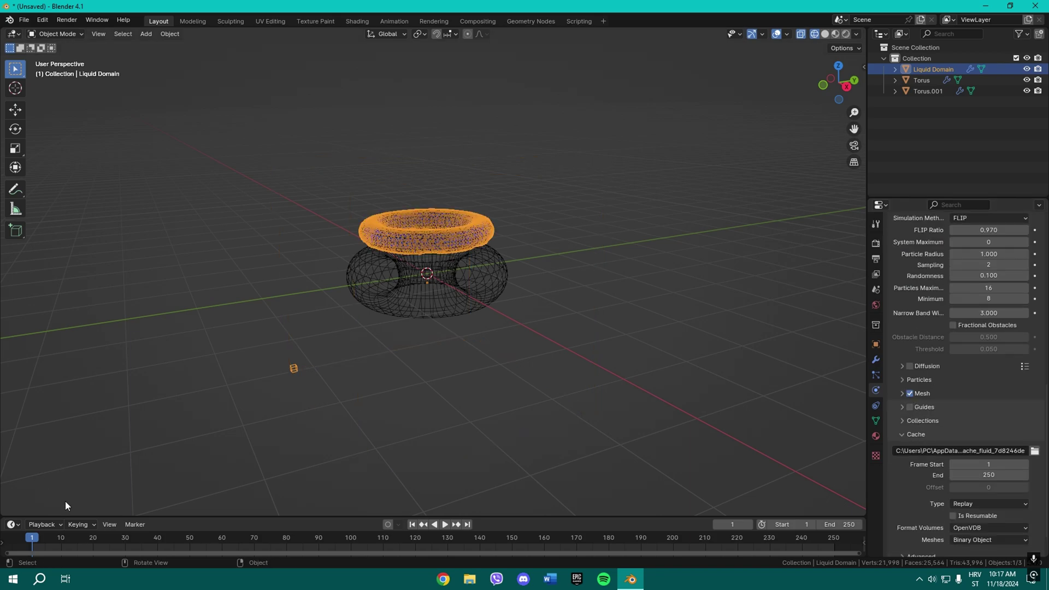
- Switch to solid shading, play the liquid simulation and stop at frame 12, where the icing drapes over the donut
{"action": "left_click", "coordinate": [825, 35]}
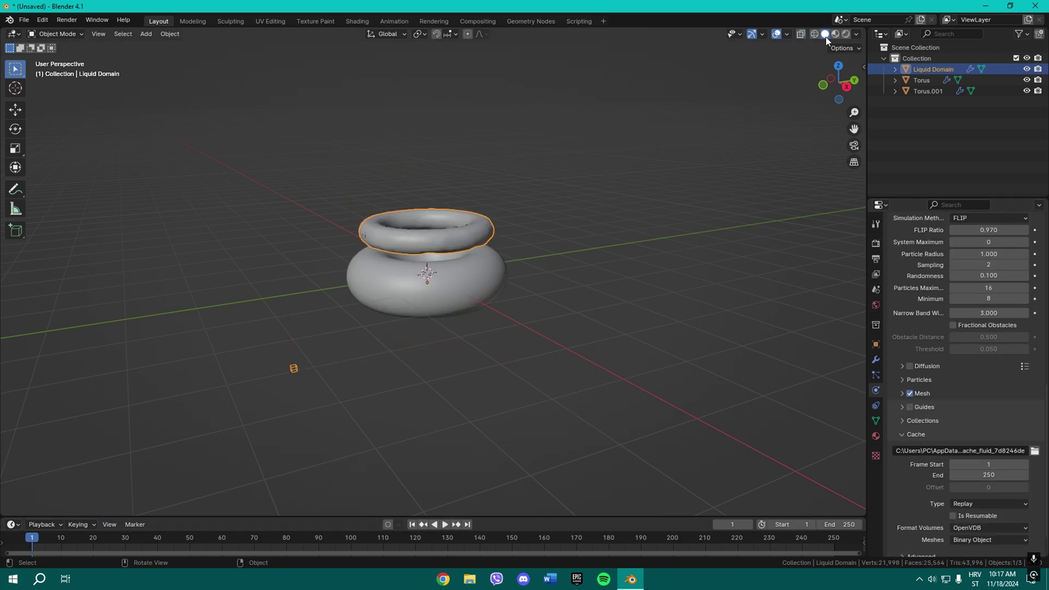
{"action": "left_click", "coordinate": [444, 525]}
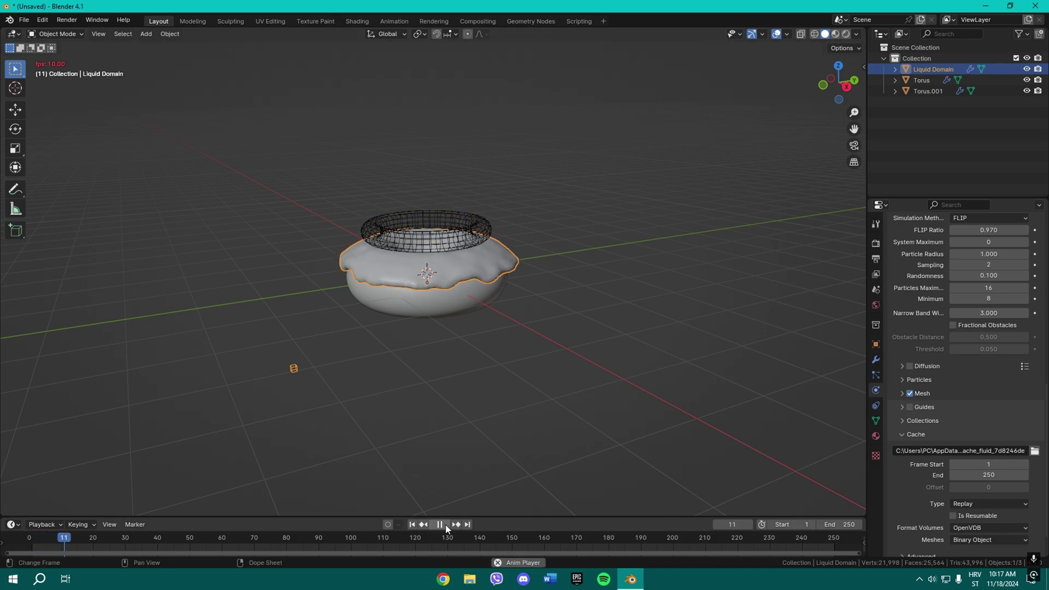
{"action": "left_click", "coordinate": [445, 524]}
{"action": "middle_click_drag", "start_coordinate": [410, 388], "coordinate": [382, 437]}
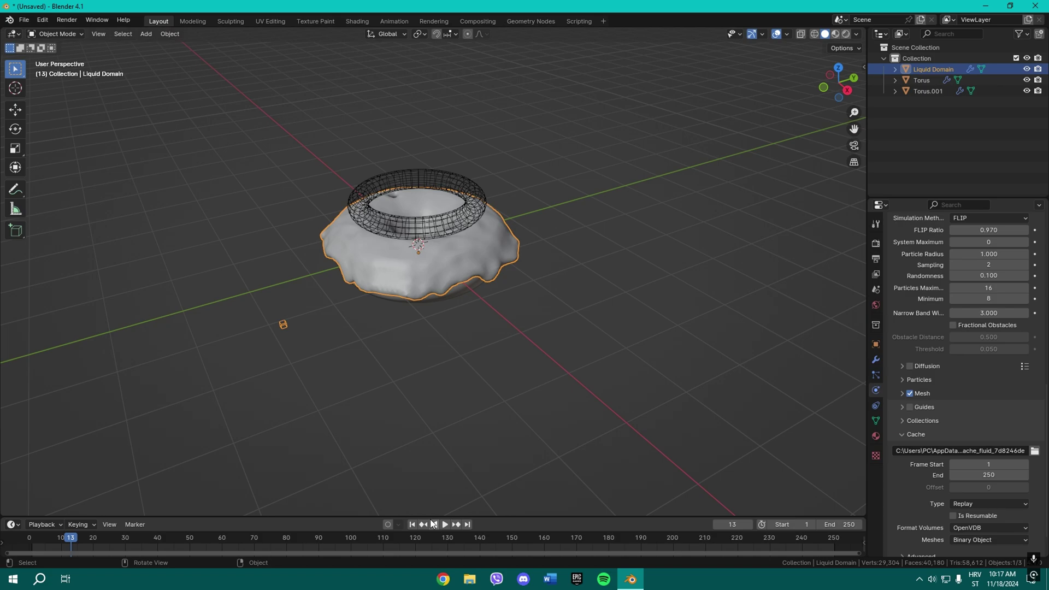
{"action": "key", "text": "space"}
{"action": "left_click", "coordinate": [64, 538]}
{"action": "middle_click_drag", "start_coordinate": [257, 371], "coordinate": [100, 484]}
{"action": "key", "text": "space"}
{"action": "left_click_drag", "start_coordinate": [68, 543], "coordinate": [68, 542]}
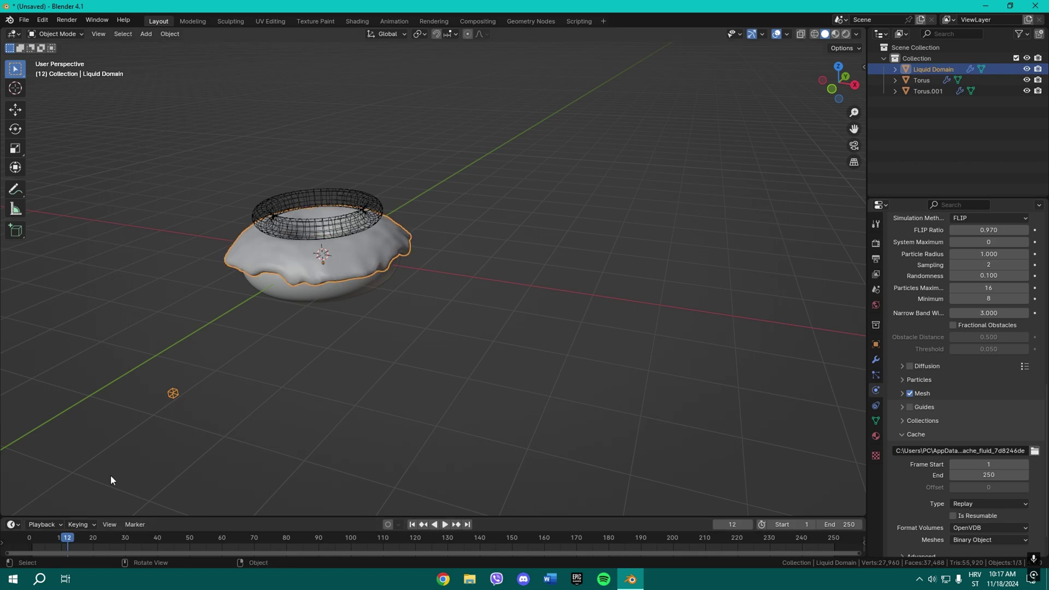
- Convert the liquid domain to a mesh at the current frame
{"action": "middle_click_drag", "start_coordinate": [110, 476], "coordinate": [413, 305]}
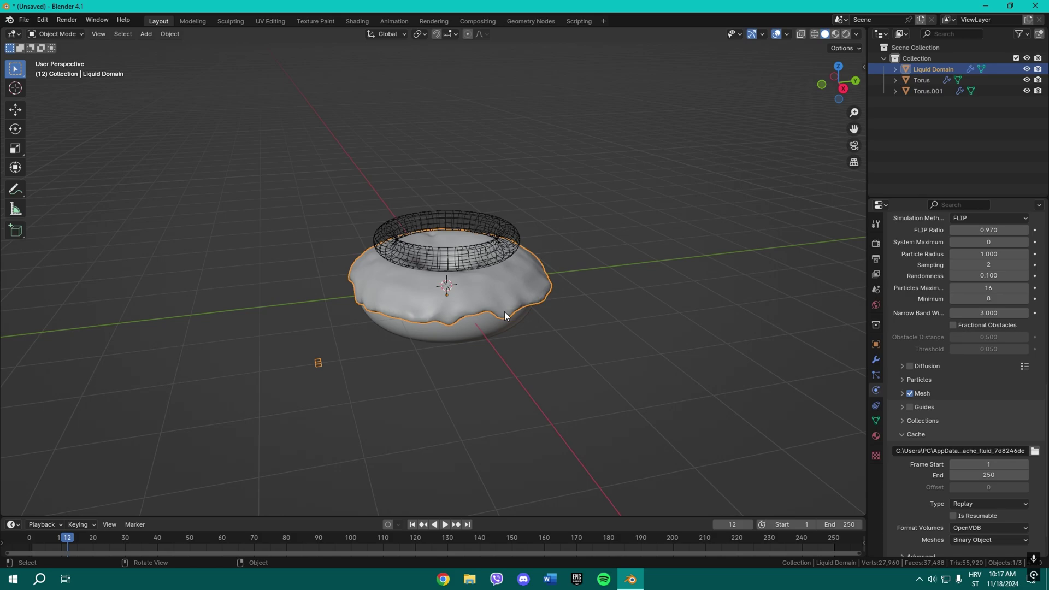
{"action": "right_click", "coordinate": [398, 281]}
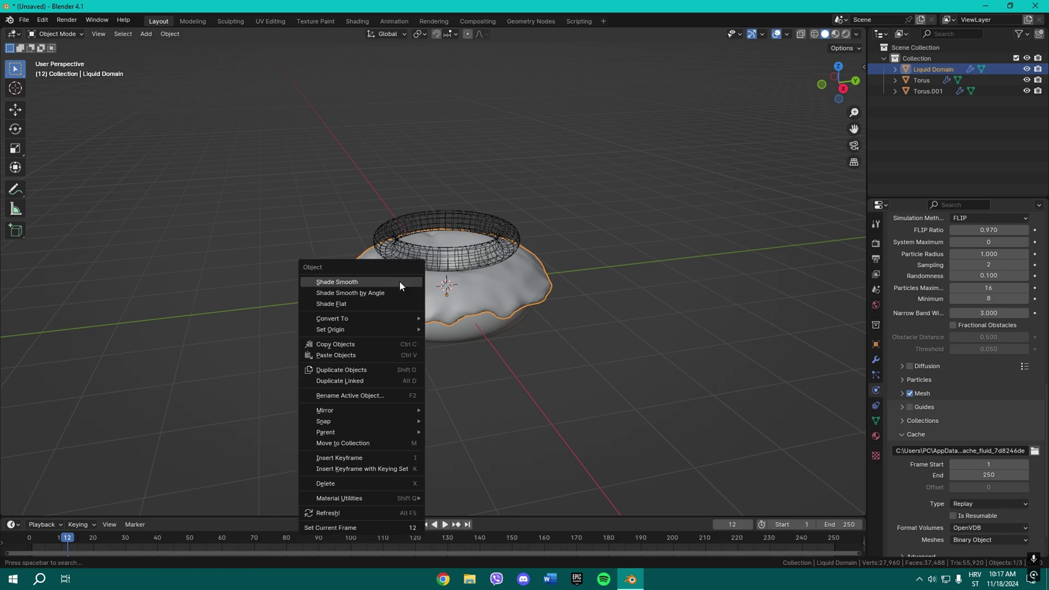
{"action": "left_click", "coordinate": [169, 34]}
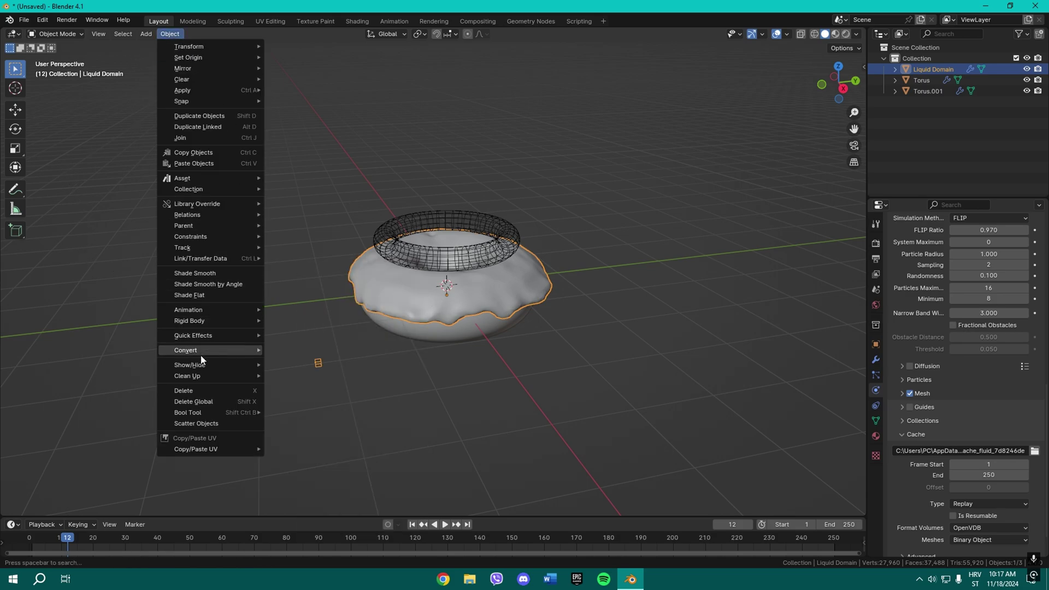
{"action": "mouse_move", "coordinate": [211, 349]}
{"action": "left_click", "coordinate": [328, 361]}
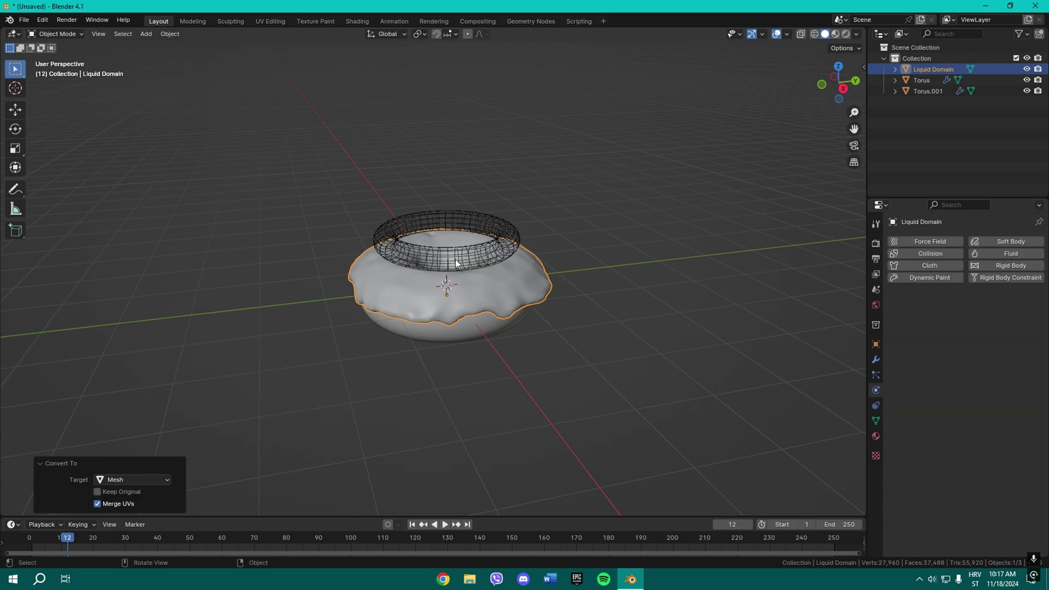
- Hide the upper wireframe torus in the viewport so only the donut and its icing are displayed
{"action": "left_click", "coordinate": [506, 258]}
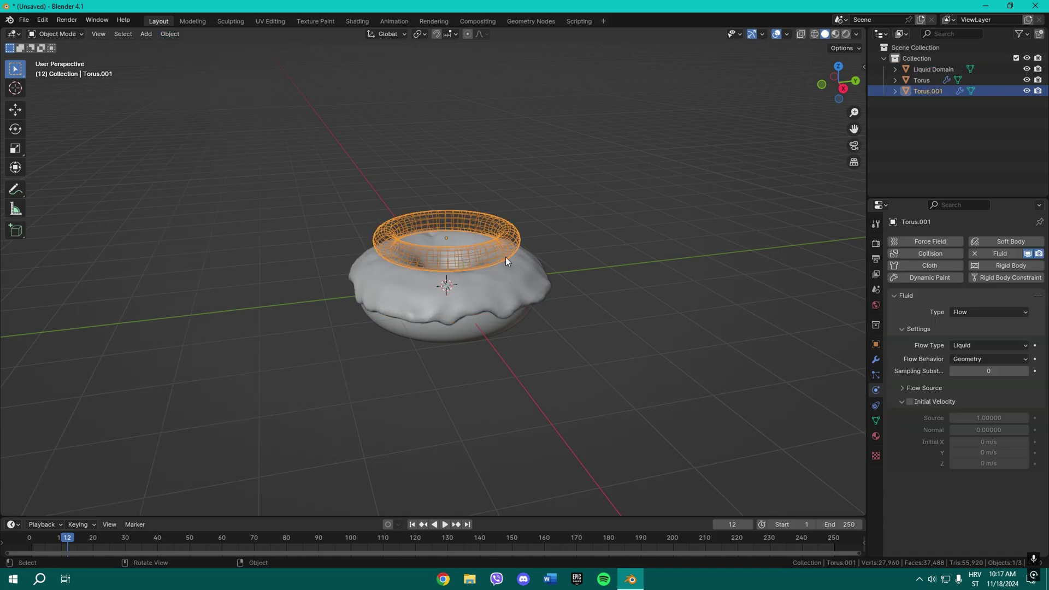
{"action": "left_click", "coordinate": [1026, 91]}
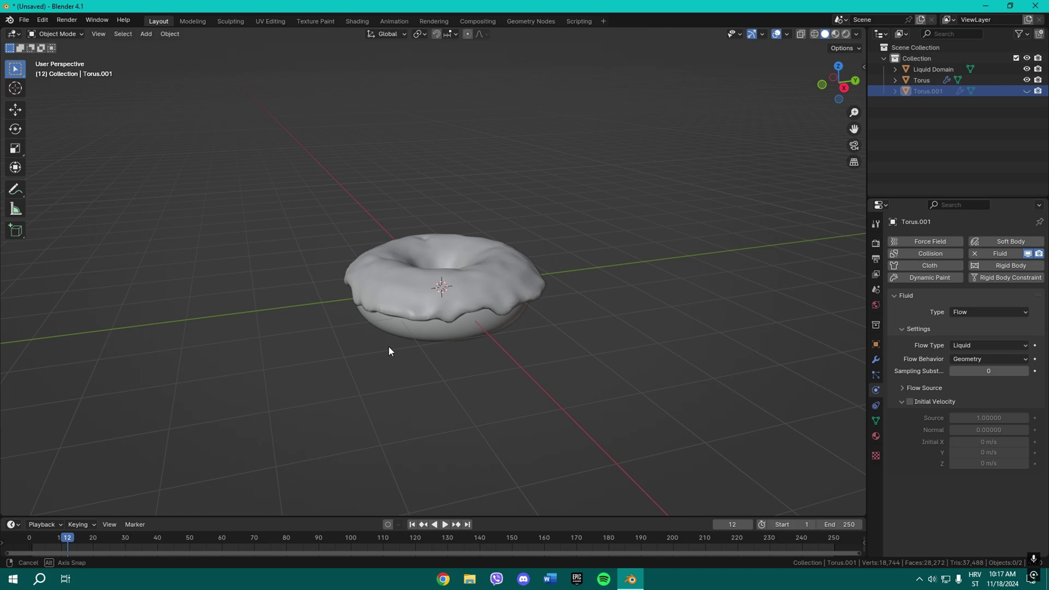
{"action": "middle_click_drag", "start_coordinate": [388, 346], "coordinate": [475, 329]}
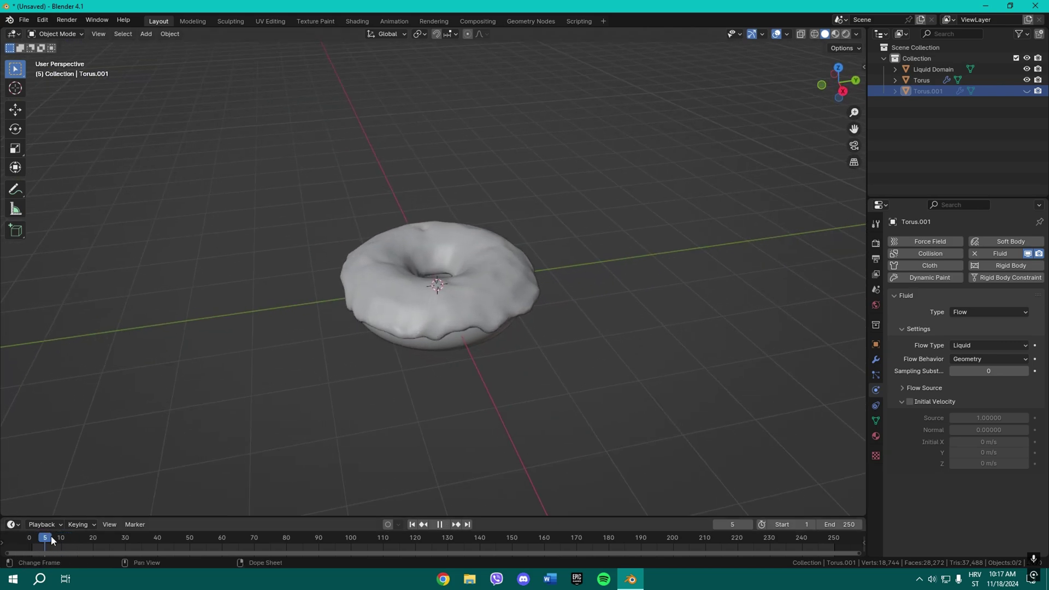
{"action": "key", "text": "space"}
{"action": "middle_click_drag", "start_coordinate": [372, 322], "coordinate": [372, 296]}
- Add a cube, move it along the Y axis to beside the donut, and scale it down to about 0.45
{"action": "key", "text": "shift+a"}
{"action": "mouse_move", "coordinate": [375, 294]}
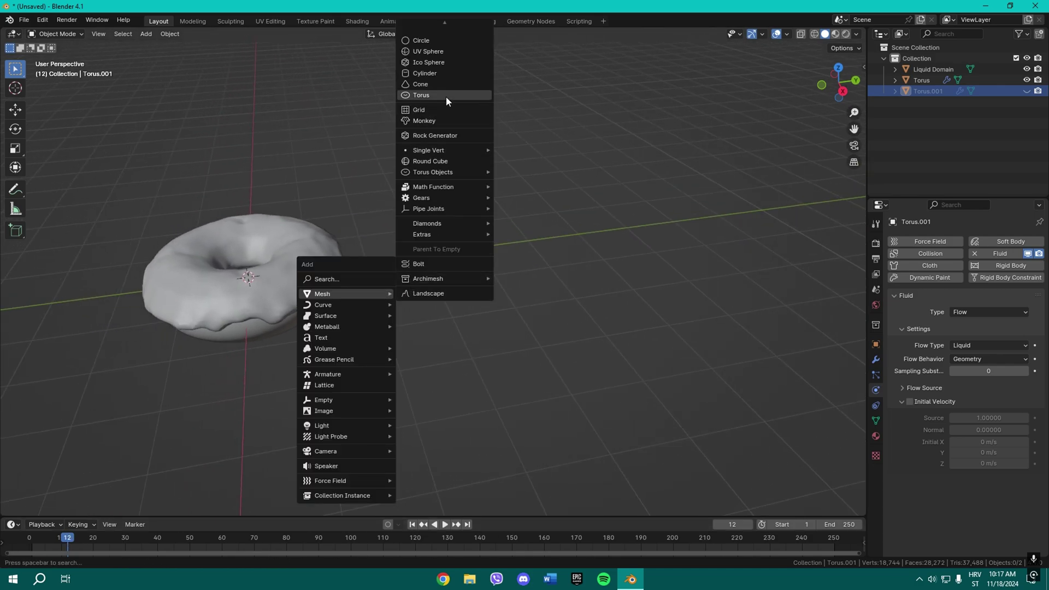
{"action": "key", "text": "shift+a"}
{"action": "mouse_move", "coordinate": [268, 352]}
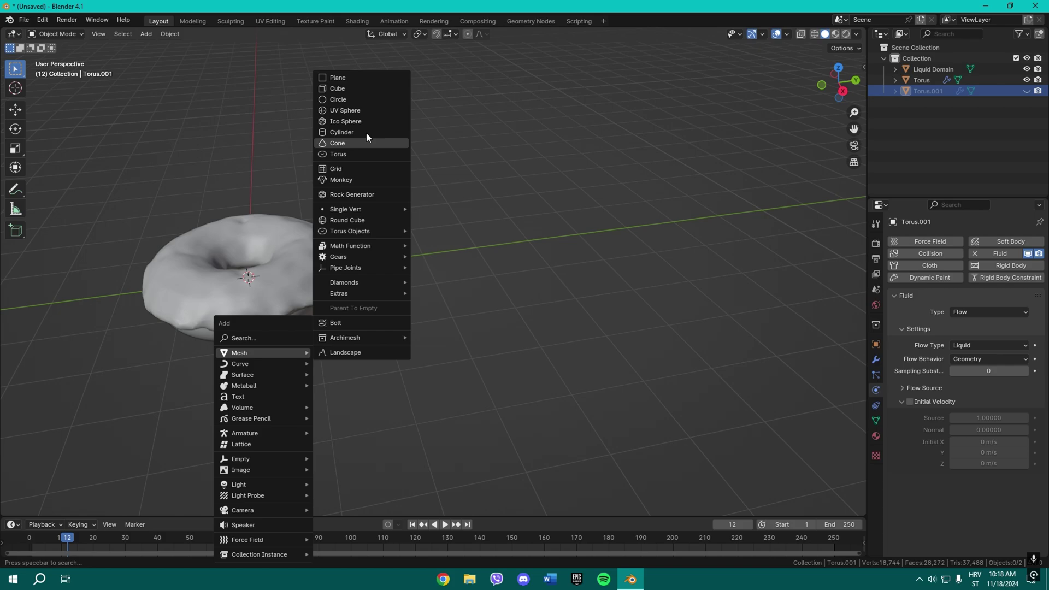
{"action": "left_click", "coordinate": [350, 88]}
{"action": "key", "text": "g"}
{"action": "key", "text": "y"}
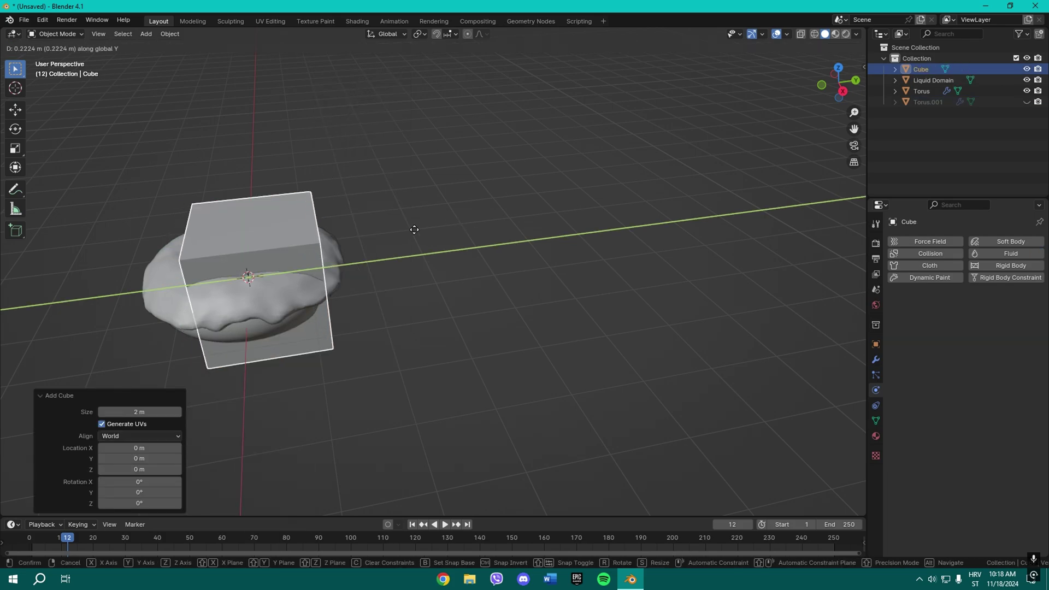
{"action": "left_click", "coordinate": [582, 204]}
{"action": "key", "text": "s"}
{"action": "left_click", "coordinate": [478, 236]}
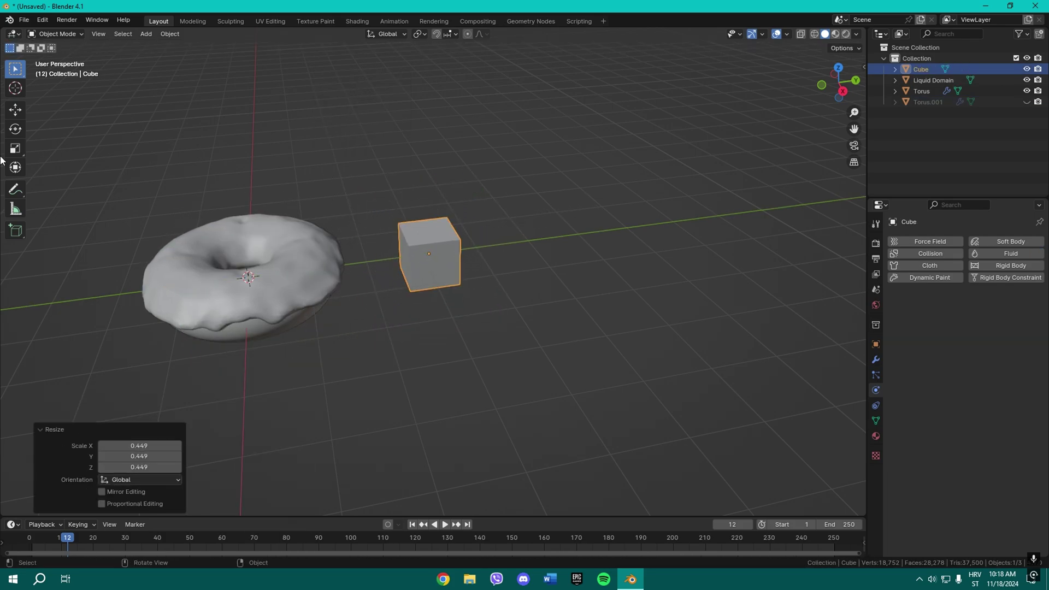
- Scale the cube into a small, thin upright bar for a sprinkle
{"action": "left_click", "coordinate": [15, 148]}
{"action": "left_click_drag", "start_coordinate": [468, 248], "coordinate": [492, 234]}
{"action": "scroll", "coordinate": [396, 232], "scroll_direction": "up", "scroll_amount": 5}
{"action": "middle_click_drag", "start_coordinate": [447, 309], "coordinate": [477, 298]}
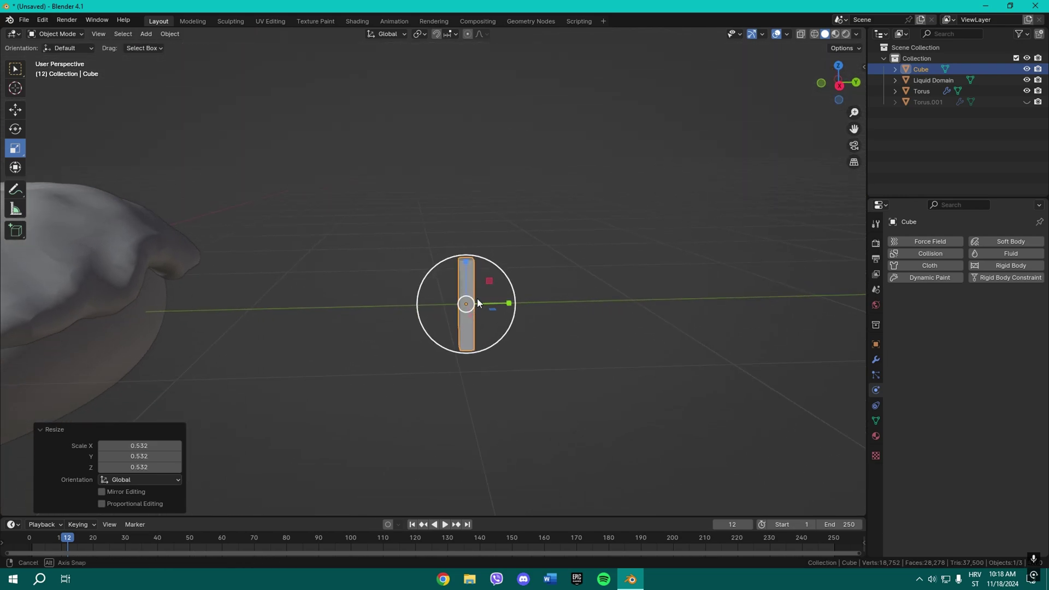
- Cut four evenly spaced horizontal edge loops across the upright bar in Edit Mode
{"action": "key", "text": "Tab"}
{"action": "key", "text": "ctrl+r"}
{"action": "scroll", "coordinate": [469, 304], "scroll_direction": "up", "scroll_amount": 3}
{"action": "left_click", "coordinate": [468, 304]}
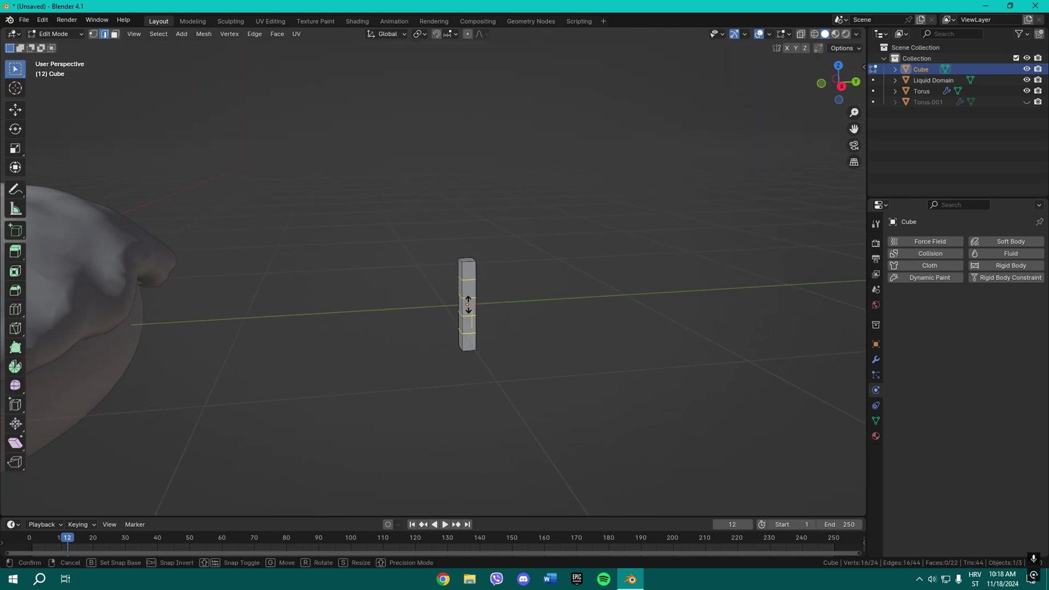
{"action": "right_click", "coordinate": [469, 304]}
{"action": "left_click", "coordinate": [320, 193]}
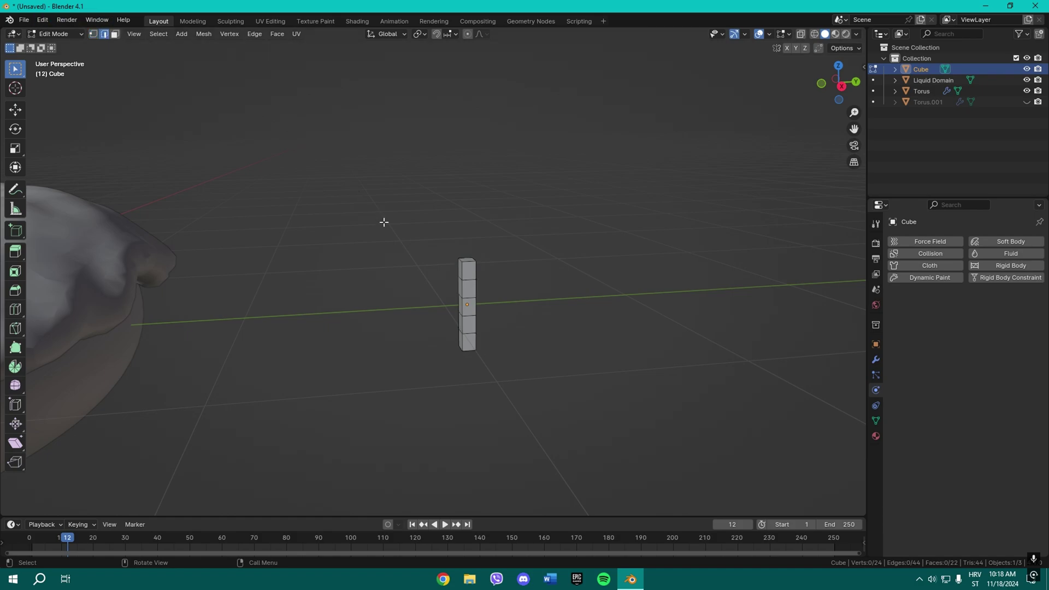
- Shift a middle edge and a top edge of the bar sideways to bend its upper half
{"action": "key", "text": "g"}
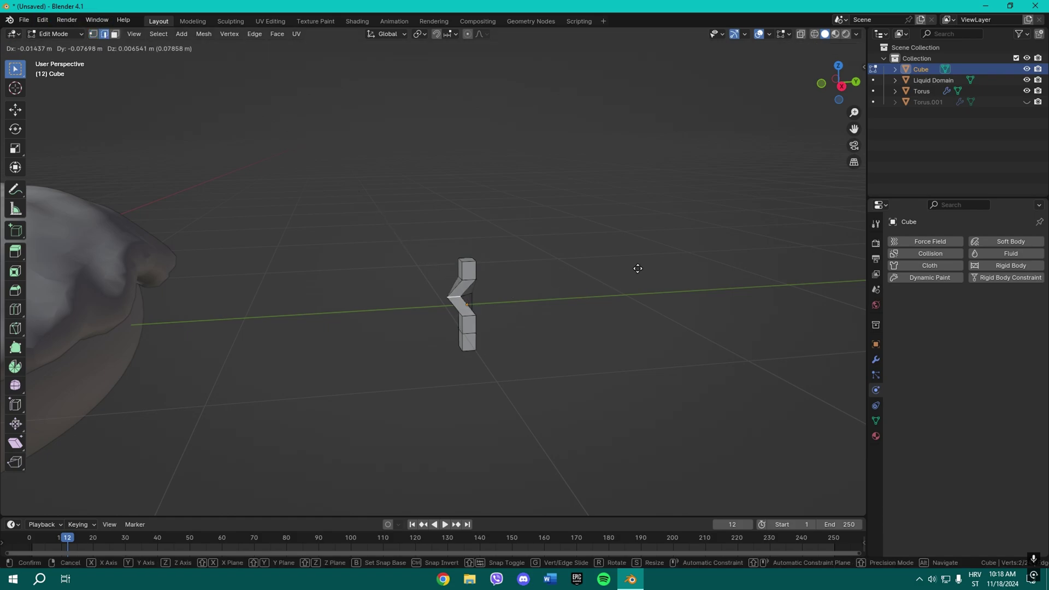
{"action": "left_click", "coordinate": [502, 275]}
{"action": "left_click", "coordinate": [472, 262]}
{"action": "key", "text": "g"}
{"action": "left_click", "coordinate": [470, 313]}
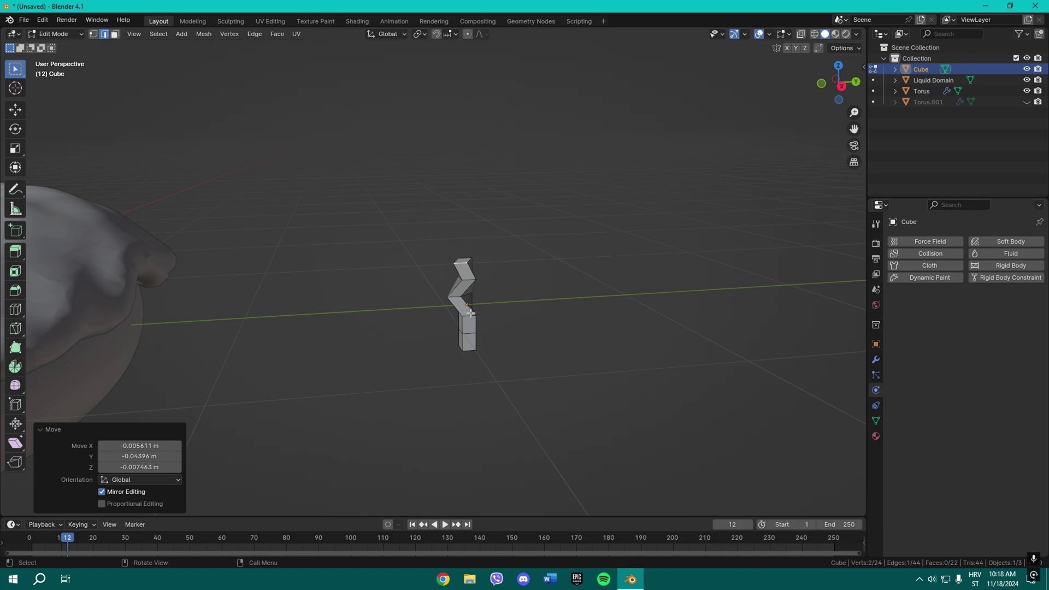
- Move single edges in the bar's lower half, working from two sides, to make it irregular and return to Object Mode
{"action": "left_click", "coordinate": [464, 326]}
{"action": "key", "text": "g"}
{"action": "left_click", "coordinate": [466, 329]}
{"action": "left_click", "coordinate": [465, 340]}
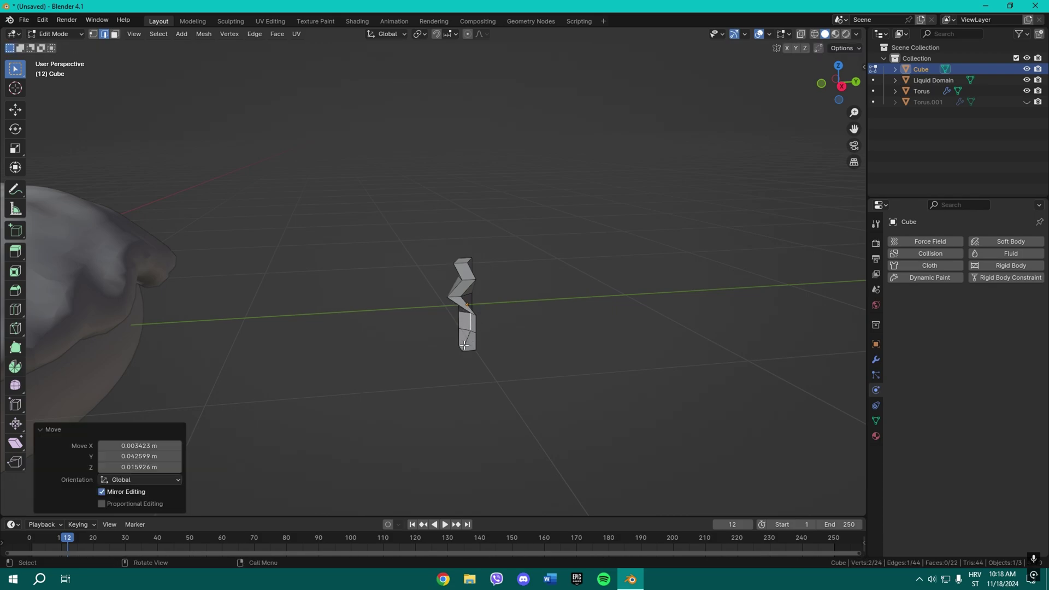
{"action": "key", "text": "g"}
{"action": "left_click", "coordinate": [465, 340]}
{"action": "mouse_move", "coordinate": [465, 340]}
{"action": "middle_mouse_down"}
{"action": "mouse_move", "coordinate": [499, 342]}
{"action": "mouse_move", "coordinate": [465, 334]}
{"action": "middle_mouse_up"}
{"action": "left_click", "coordinate": [465, 334]}
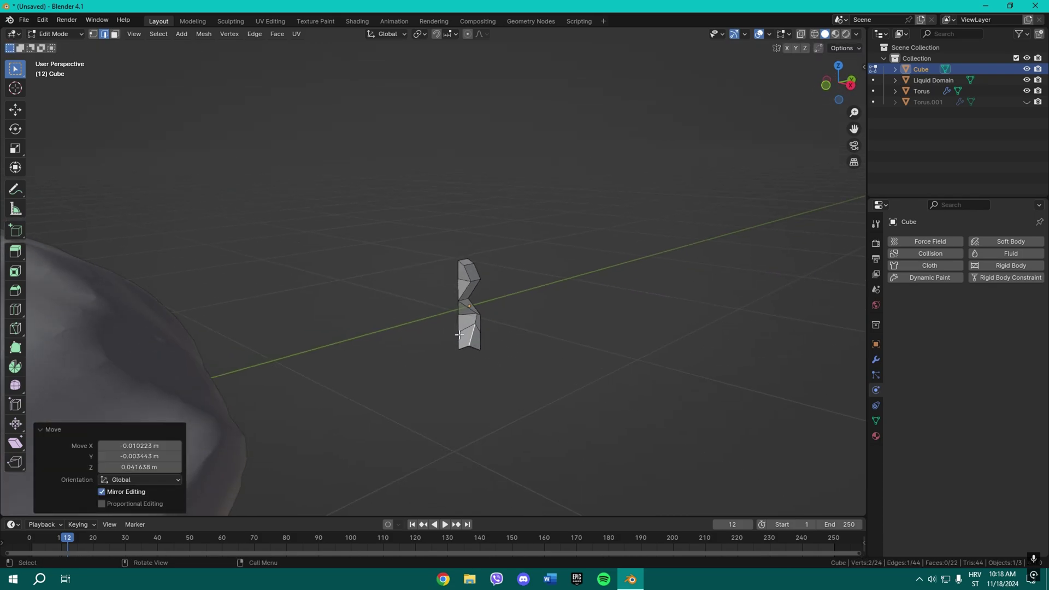
{"action": "key", "text": "g"}
{"action": "left_click", "coordinate": [475, 328]}
{"action": "key", "text": "Tab"}
{"action": "scroll", "coordinate": [504, 296], "scroll_direction": "up", "scroll_amount": 3}
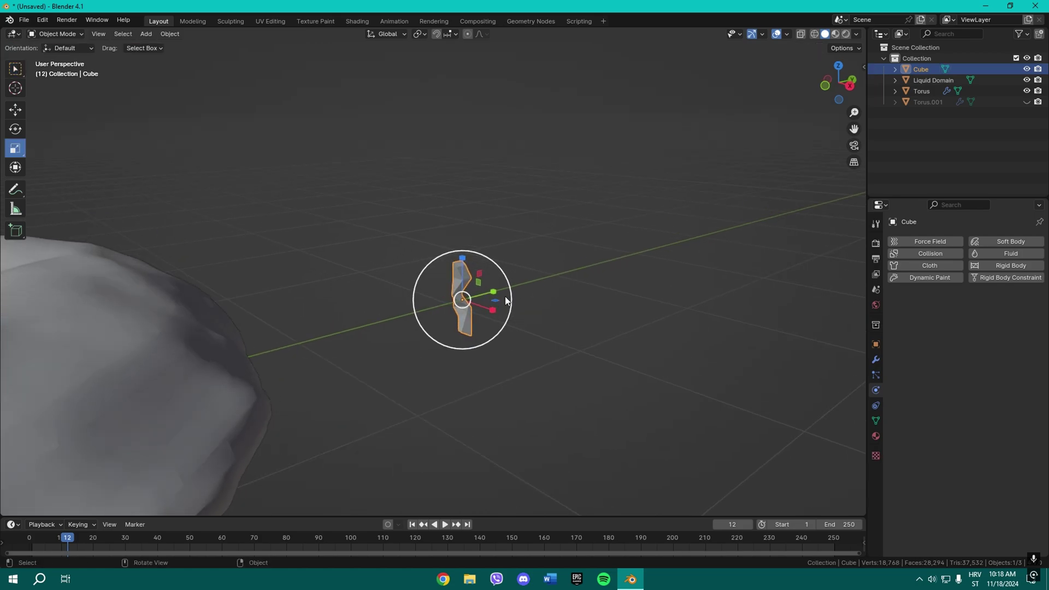
- Add a Subdivision Surface modifier to the sprinkle, set its viewport levels to 3 and raise its render level
{"action": "left_click", "coordinate": [874, 359]}
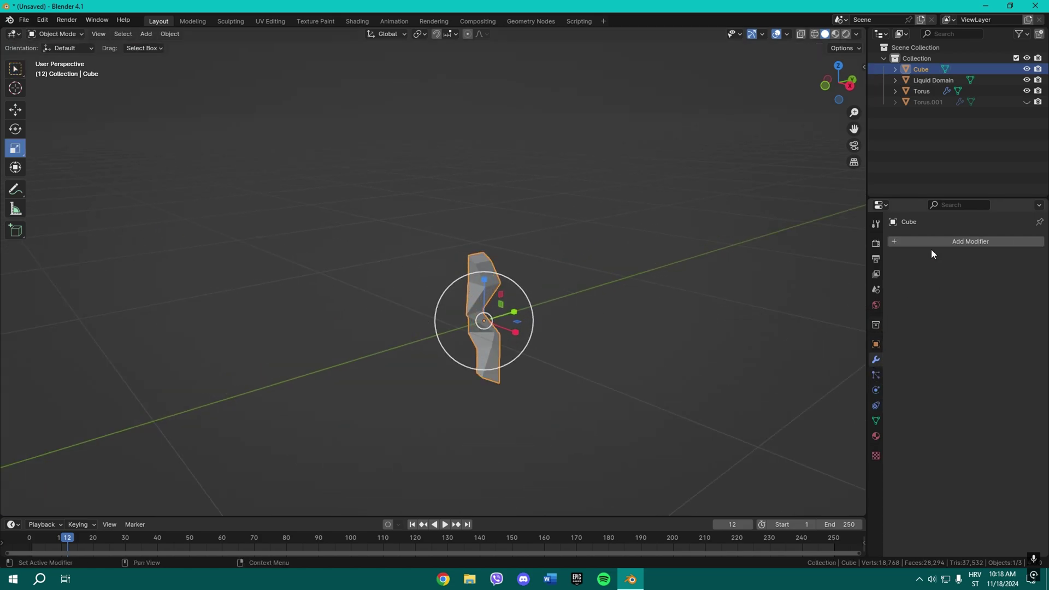
{"action": "left_click", "coordinate": [931, 244]}
{"action": "mouse_move", "coordinate": [896, 242]}
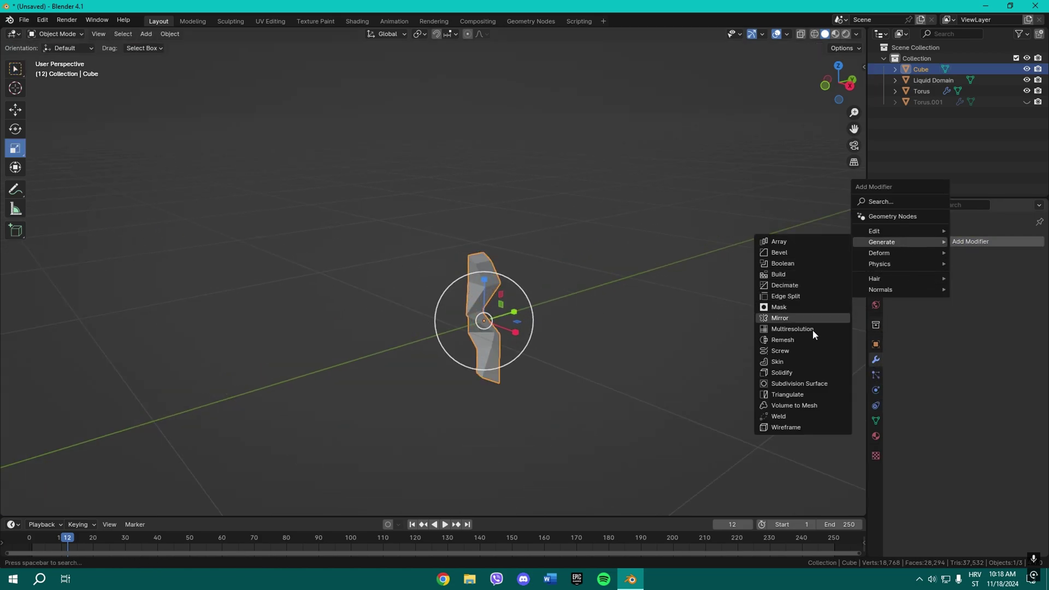
{"action": "left_click", "coordinate": [798, 382]}
{"action": "left_click", "coordinate": [974, 314]}
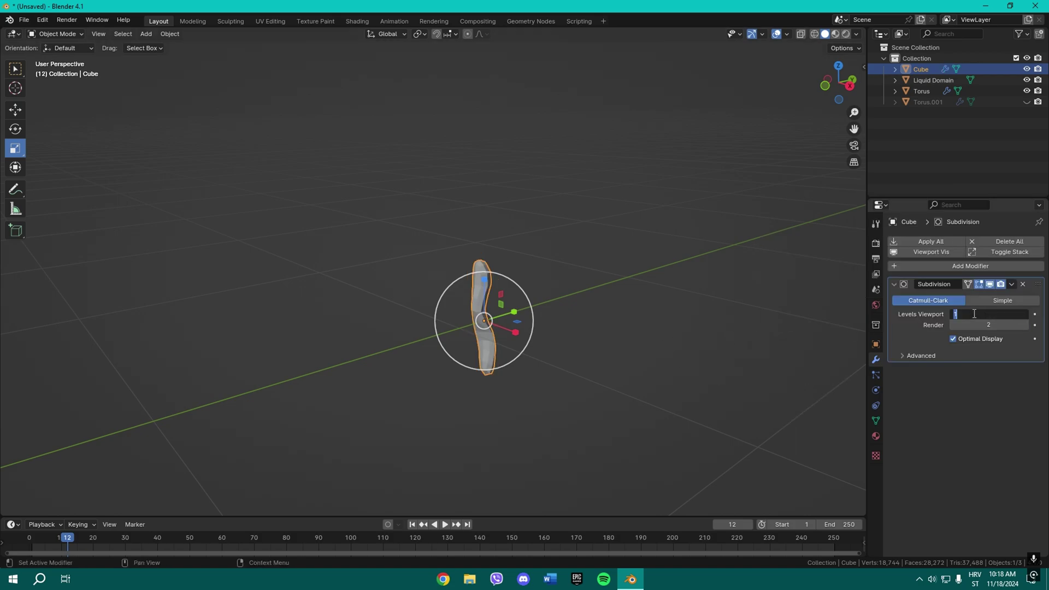
{"action": "type", "text": "3"}
{"action": "key", "text": "Return"}
{"action": "left_click", "coordinate": [954, 325]}
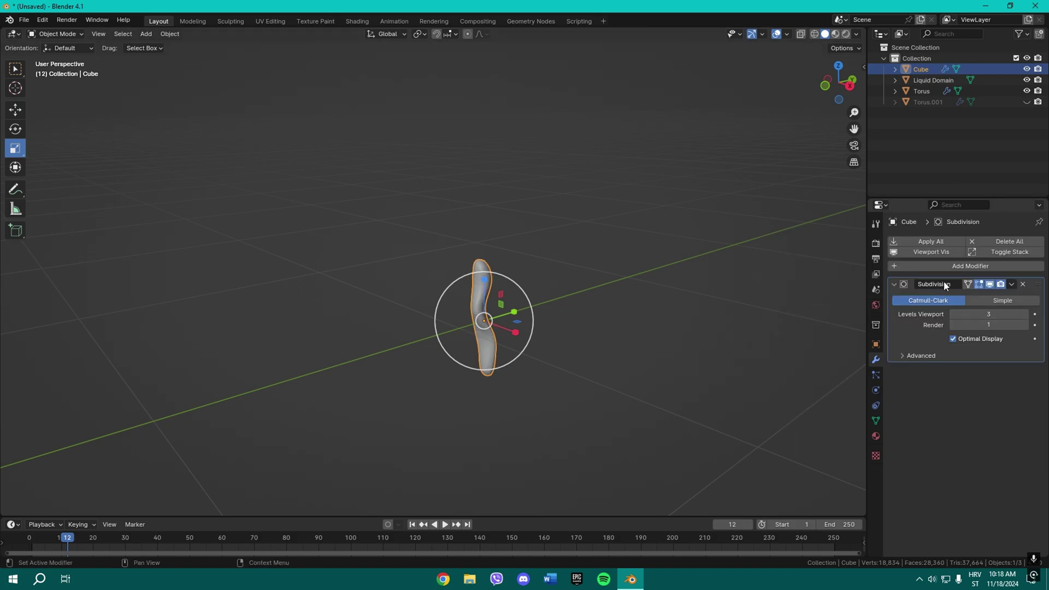
{"action": "left_click", "coordinate": [1027, 325]}
{"action": "left_click", "coordinate": [1027, 325]}
- Give the donut base a new material with a light orange-tan base color and switch to Material Preview shading
{"action": "middle_click_drag", "start_coordinate": [612, 339], "coordinate": [299, 343]}
{"action": "left_click", "coordinate": [266, 329]}
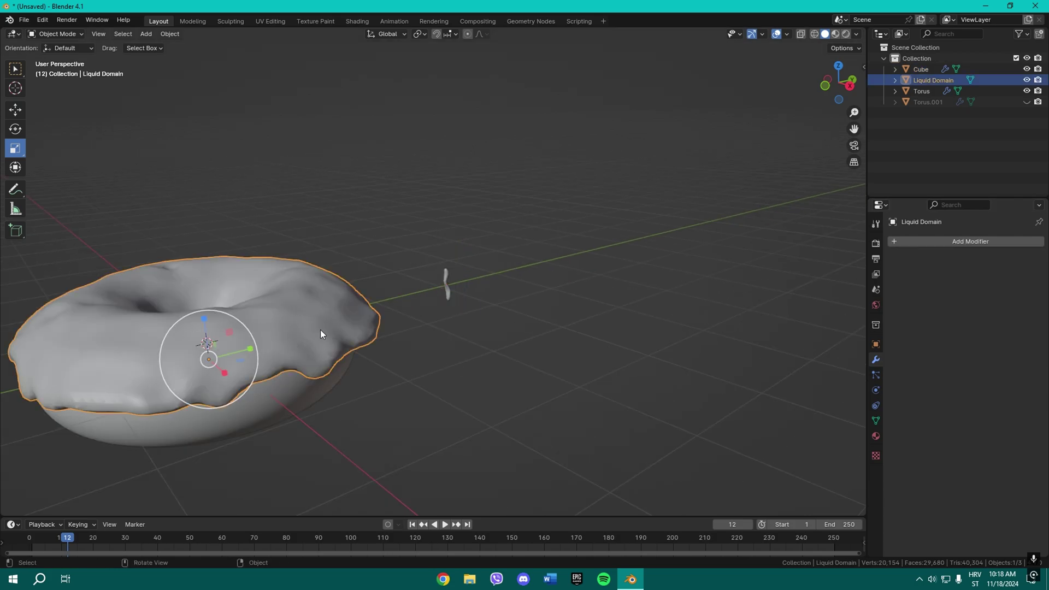
{"action": "left_click", "coordinate": [272, 403]}
{"action": "left_click", "coordinate": [876, 435]}
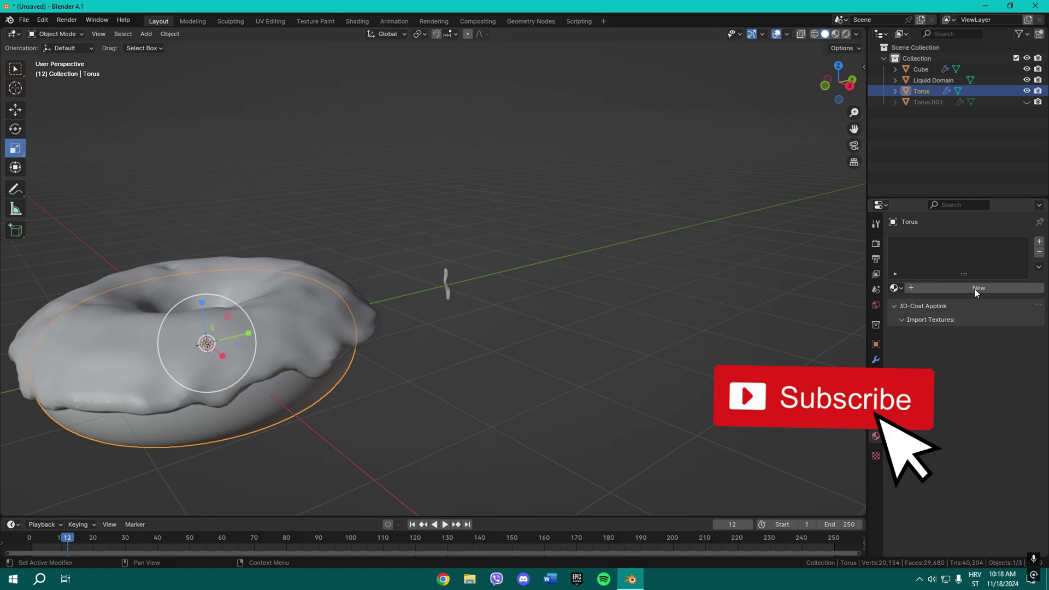
{"action": "left_click", "coordinate": [994, 376]}
{"action": "left_click_drag", "start_coordinate": [962, 290], "coordinate": [952, 270]}
{"action": "left_click", "coordinate": [835, 34]}
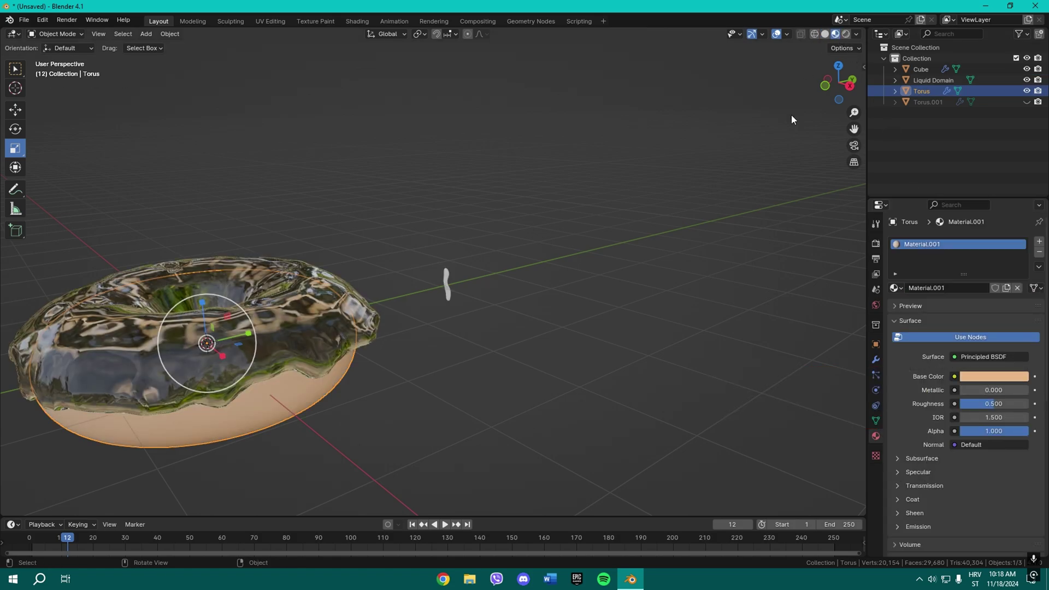
{"action": "left_click", "coordinate": [993, 376]}
{"action": "left_click_drag", "start_coordinate": [950, 276], "coordinate": [948, 274]}
- Add a second material slot to the icing and create a new material with a magenta base color
{"action": "left_click", "coordinate": [304, 335], "text": "shift"}
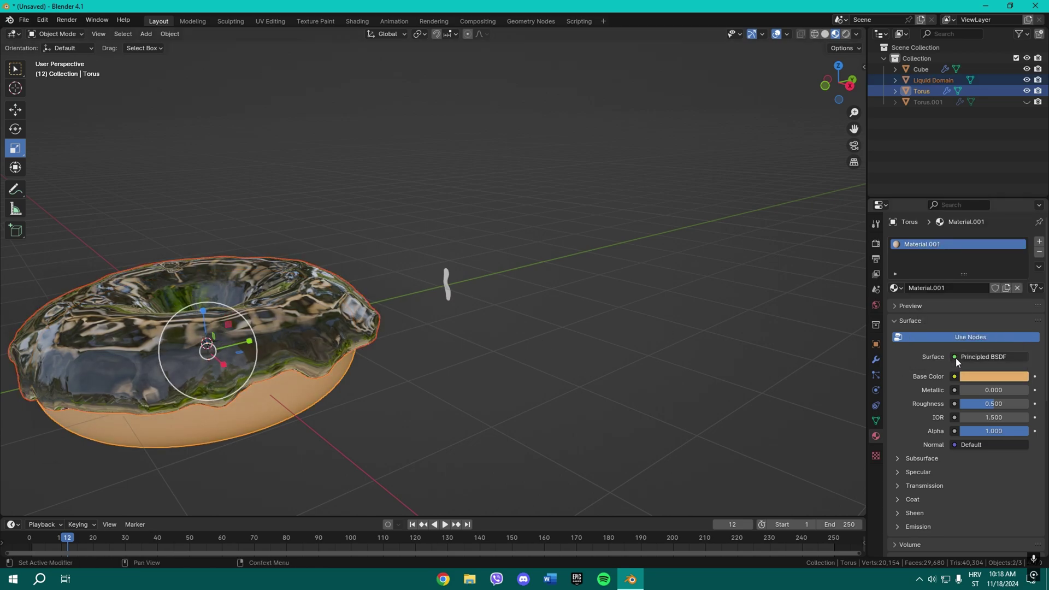
{"action": "left_click", "coordinate": [487, 394]}
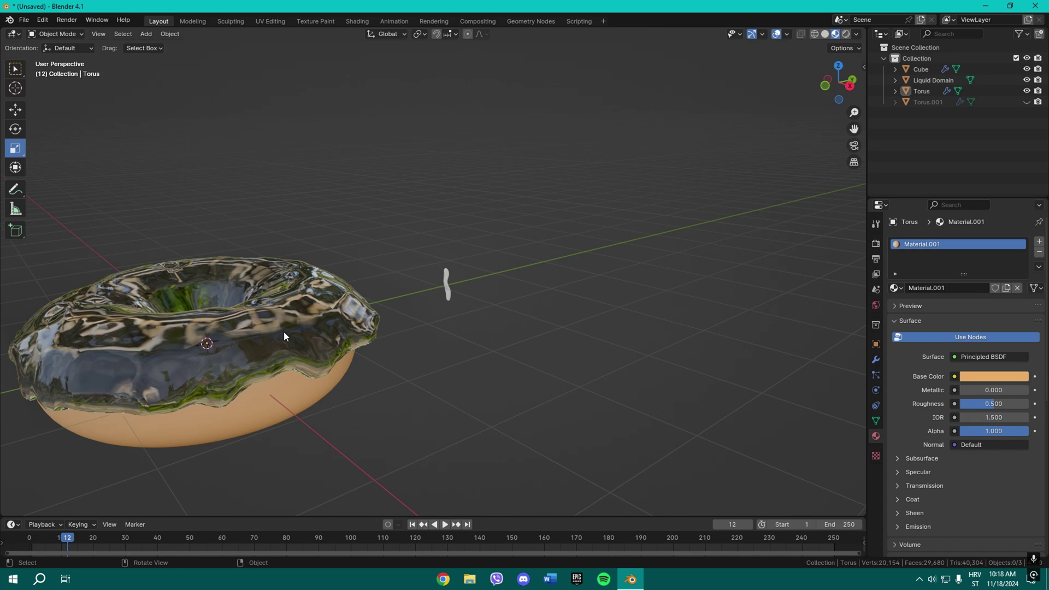
{"action": "left_click", "coordinate": [283, 331]}
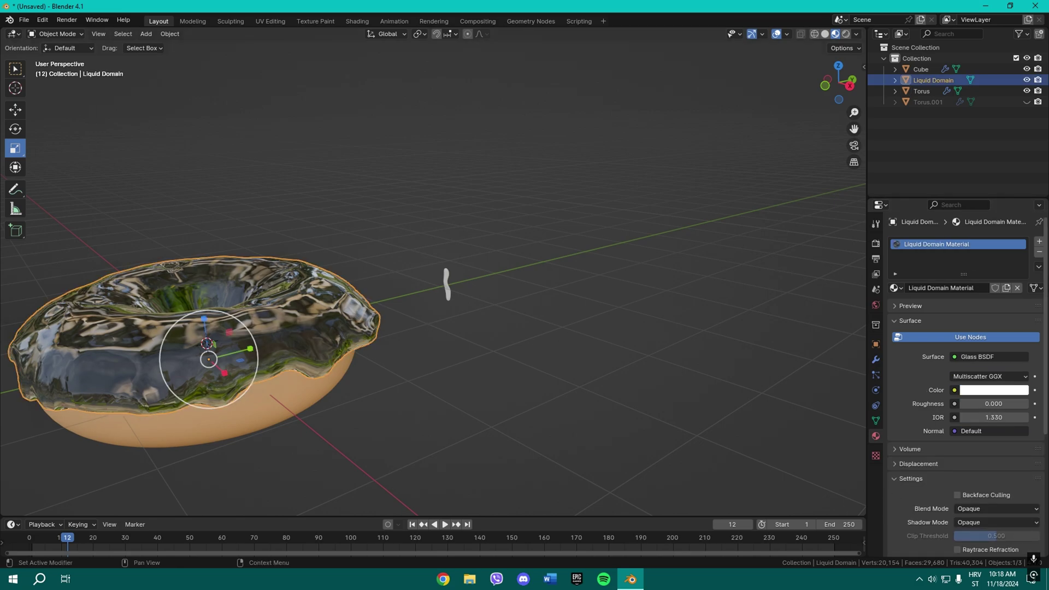
{"action": "left_click", "coordinate": [1039, 241]}
{"action": "left_click", "coordinate": [961, 309]}
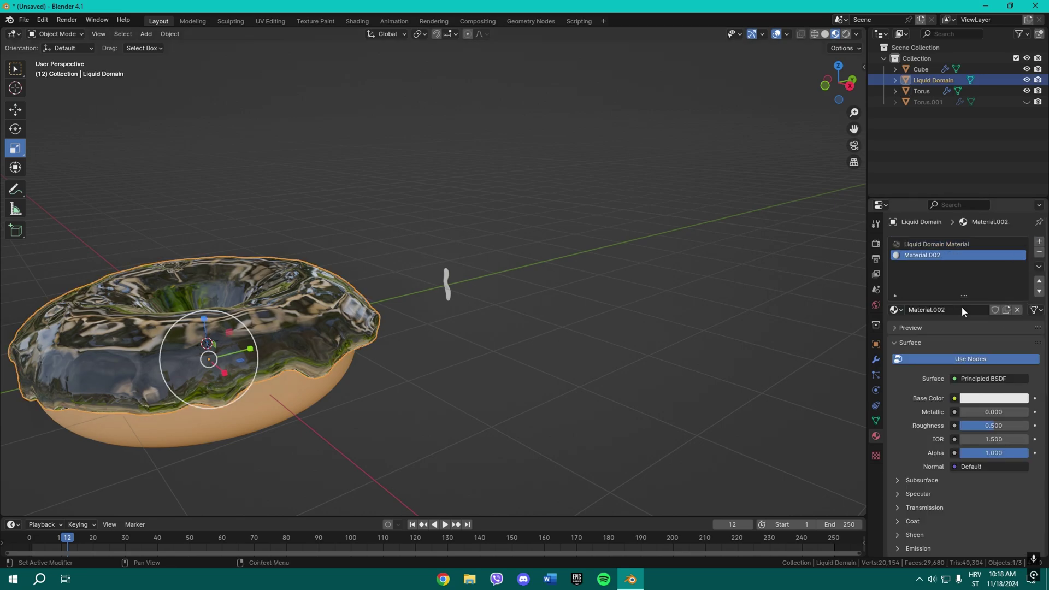
{"action": "left_click", "coordinate": [988, 402]}
{"action": "left_click_drag", "start_coordinate": [991, 285], "coordinate": [1001, 302]}
- Add a third material slot with a new blue material to the icing and assign it to the whole mesh in Edit Mode
{"action": "key", "text": "Tab"}
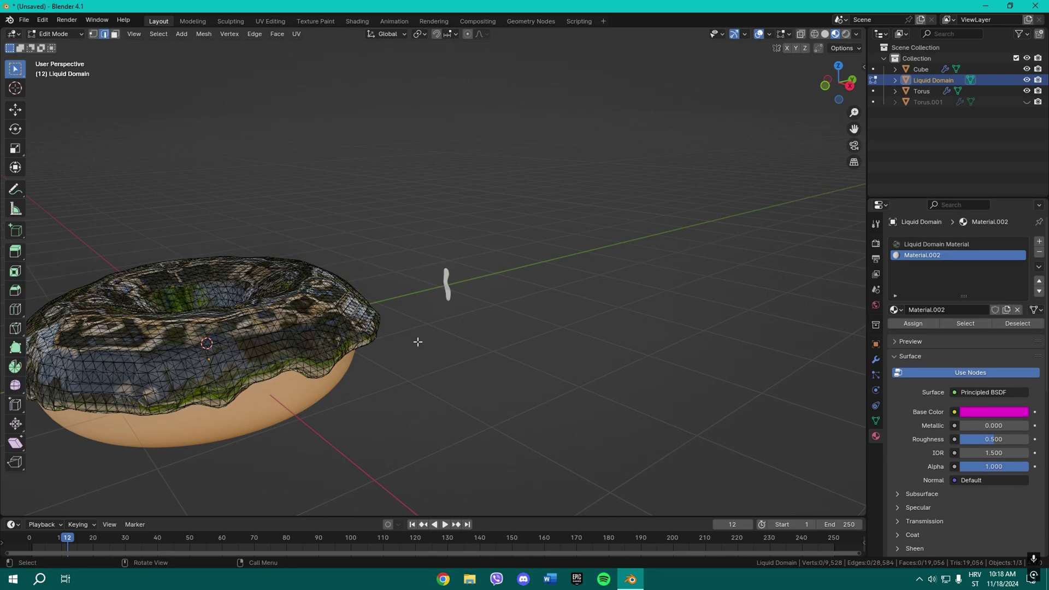
{"action": "key", "text": "a"}
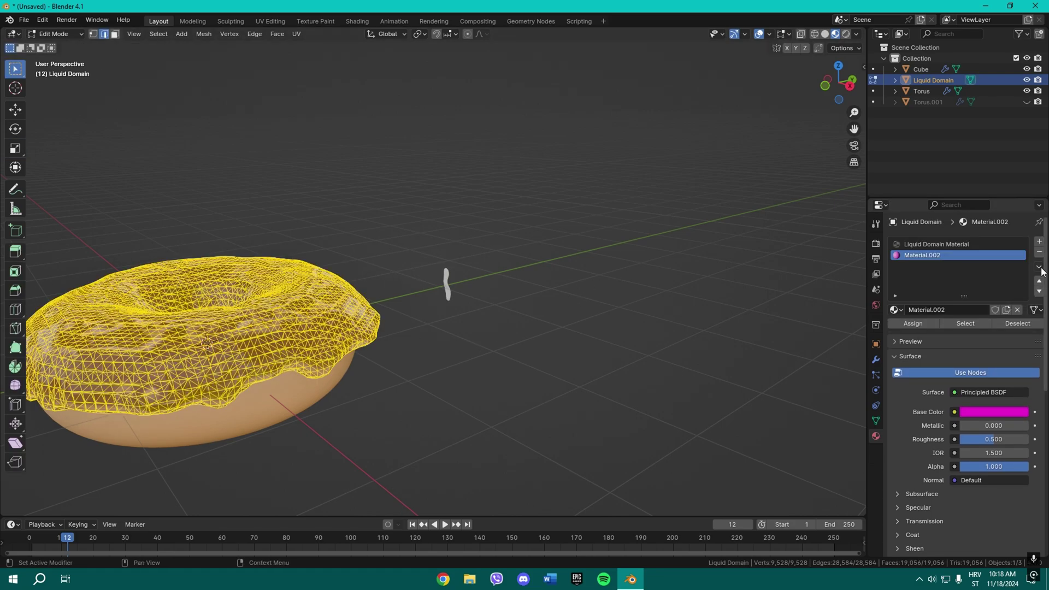
{"action": "left_click", "coordinate": [1039, 241]}
{"action": "left_click", "coordinate": [926, 323]}
{"action": "left_click", "coordinate": [923, 313]}
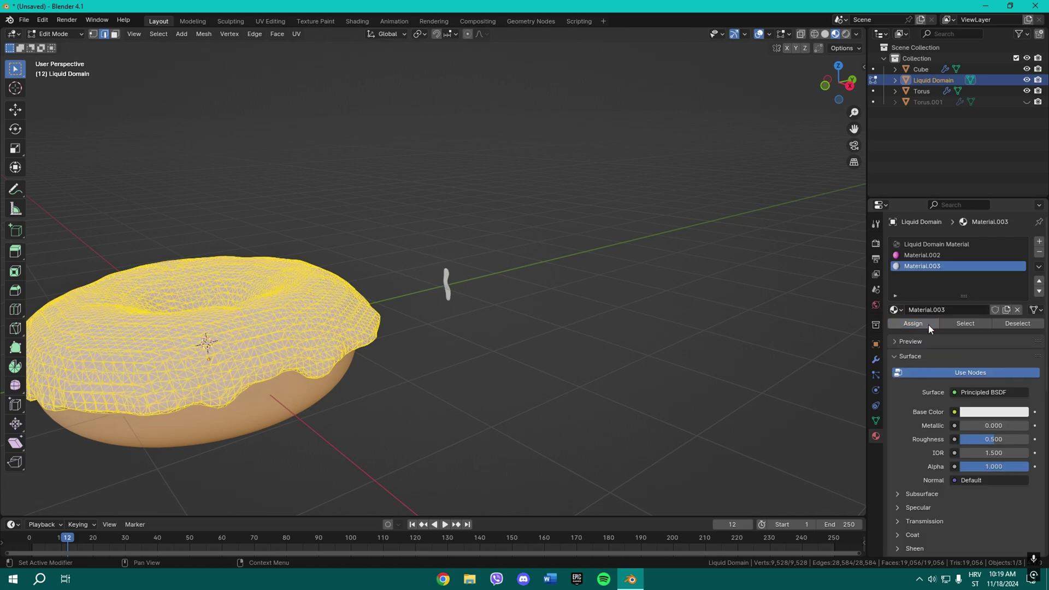
{"action": "left_click", "coordinate": [994, 412]}
{"action": "left_click_drag", "start_coordinate": [1002, 322], "coordinate": [1003, 264]}
{"action": "key", "text": "Tab"}
{"action": "middle_click_drag", "start_coordinate": [542, 349], "coordinate": [503, 395]}
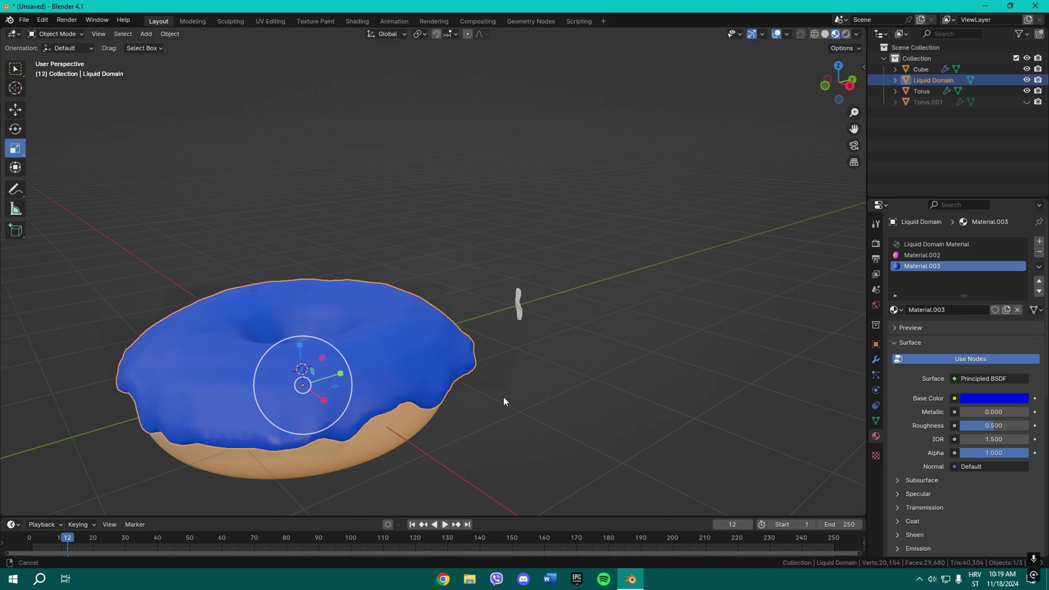
- Add a Hair particle system to the icing and set its number of hairs to 500
{"action": "left_click", "coordinate": [518, 304]}
{"action": "middle_click_drag", "start_coordinate": [621, 319], "coordinate": [597, 335]}
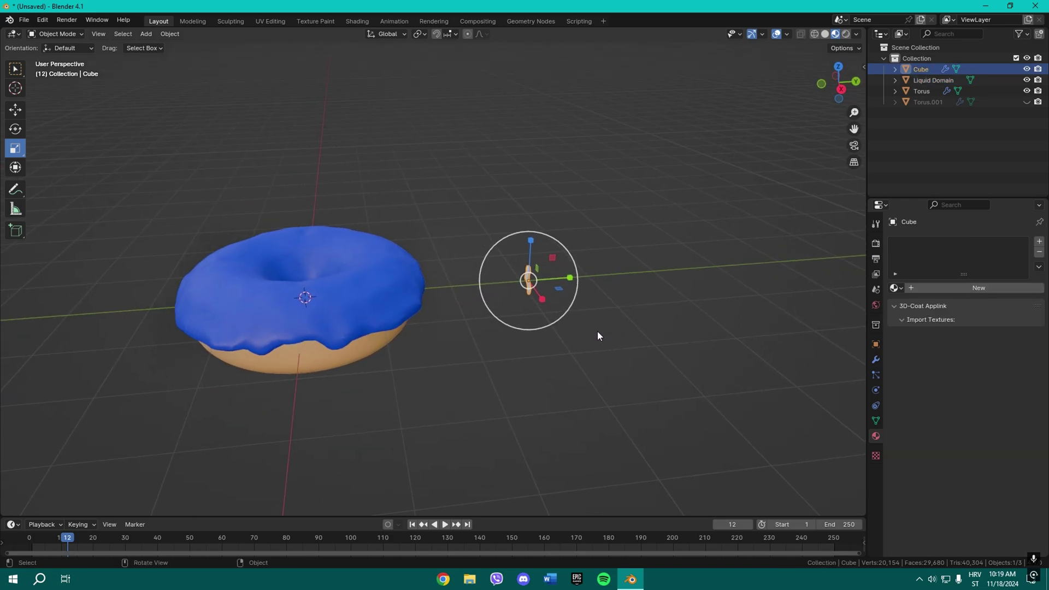
{"action": "left_click", "coordinate": [321, 301]}
{"action": "left_click", "coordinate": [875, 376]}
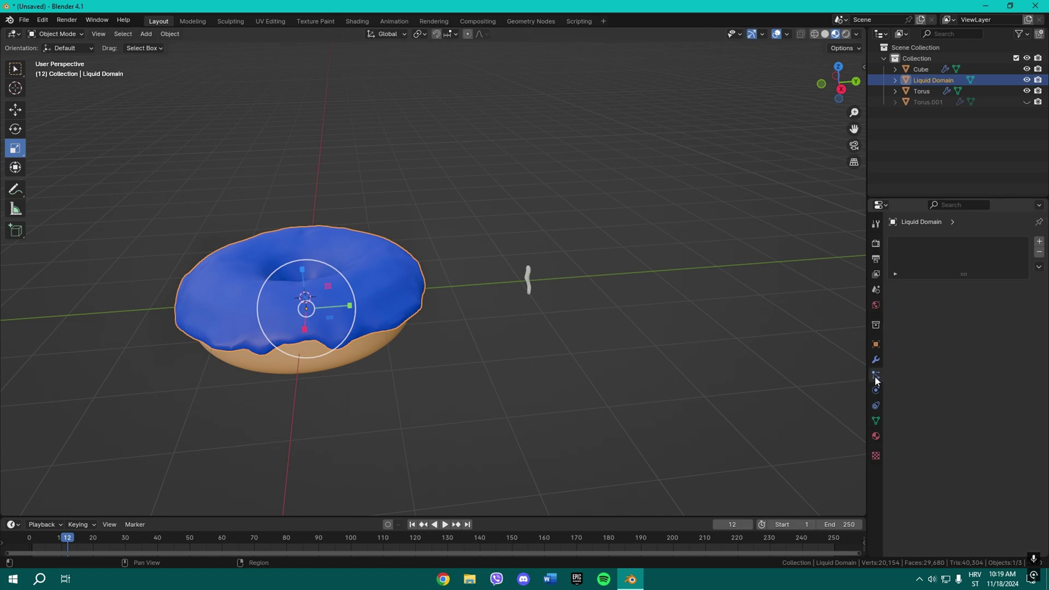
{"action": "left_click", "coordinate": [1038, 242]}
{"action": "left_click", "coordinate": [984, 304]}
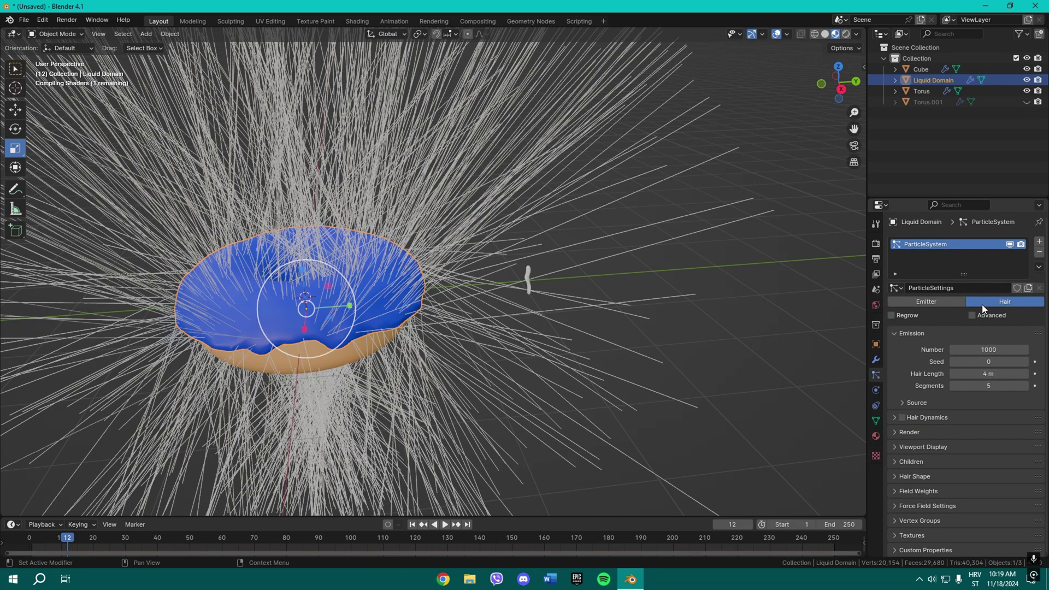
{"action": "left_click", "coordinate": [992, 348]}
{"action": "type", "text": "500"}
{"action": "key", "text": "Return"}
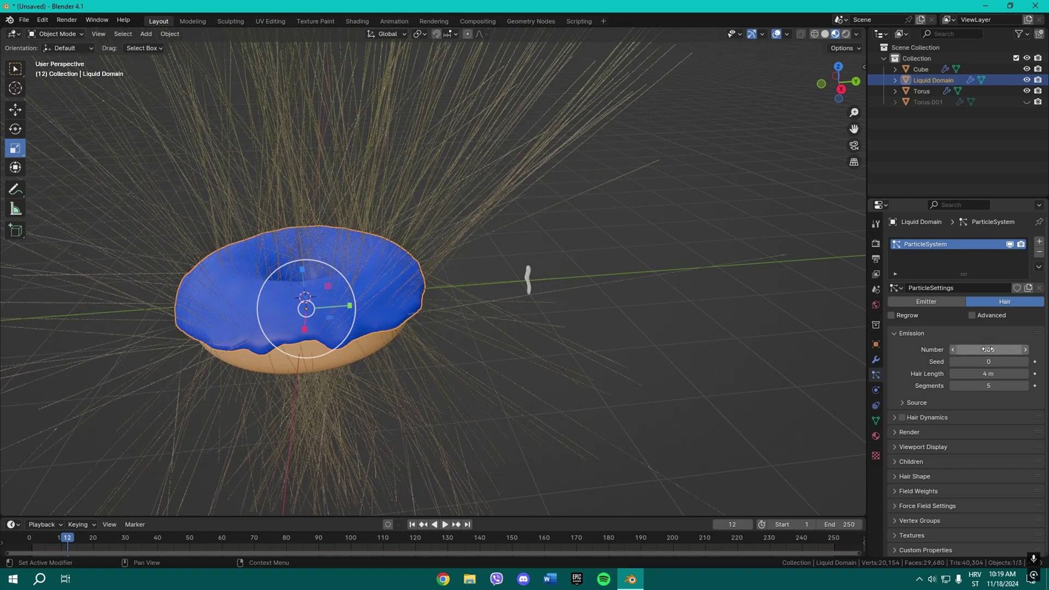
- Render the icing's hair particles as objects, using the small white sprinkle mesh (Cube) as the instance object
{"action": "left_click", "coordinate": [909, 432]}
{"action": "scroll", "coordinate": [909, 432], "scroll_direction": "down", "scroll_amount": 3}
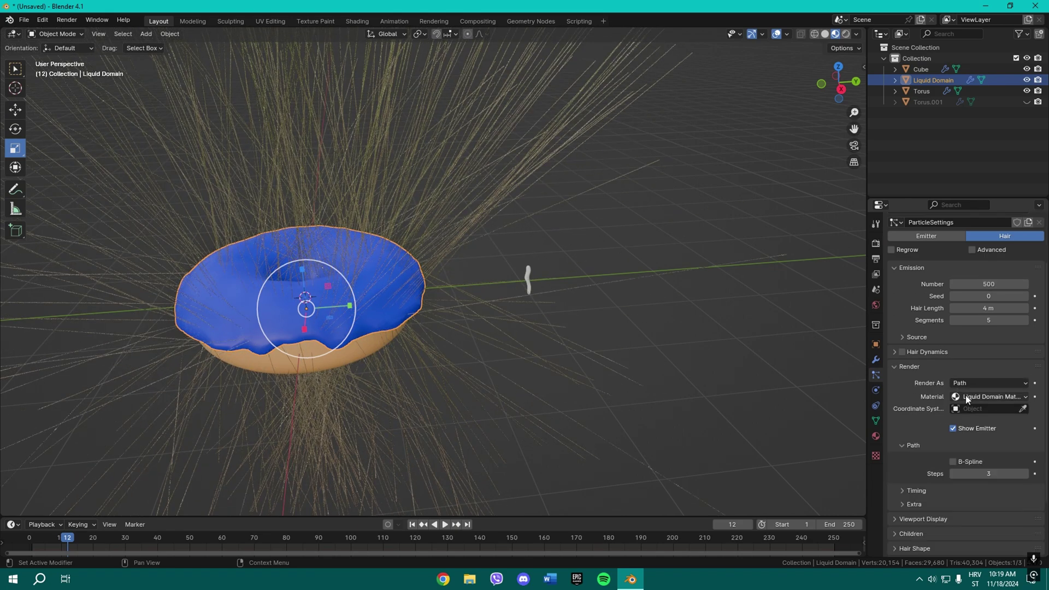
{"action": "left_click", "coordinate": [966, 383]}
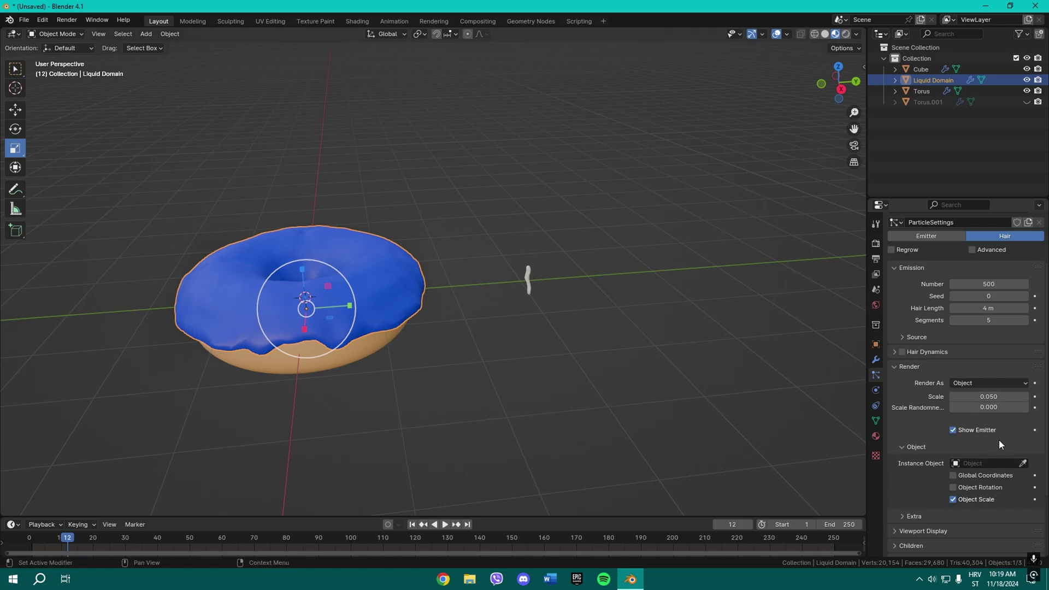
{"action": "left_click", "coordinate": [1023, 463]}
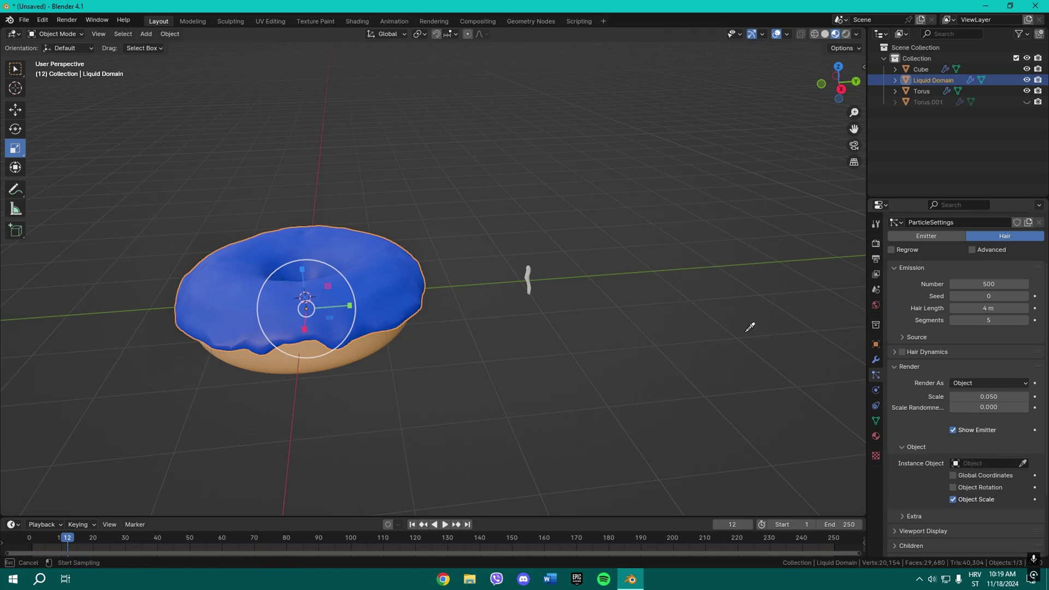
{"action": "left_click", "coordinate": [527, 277]}
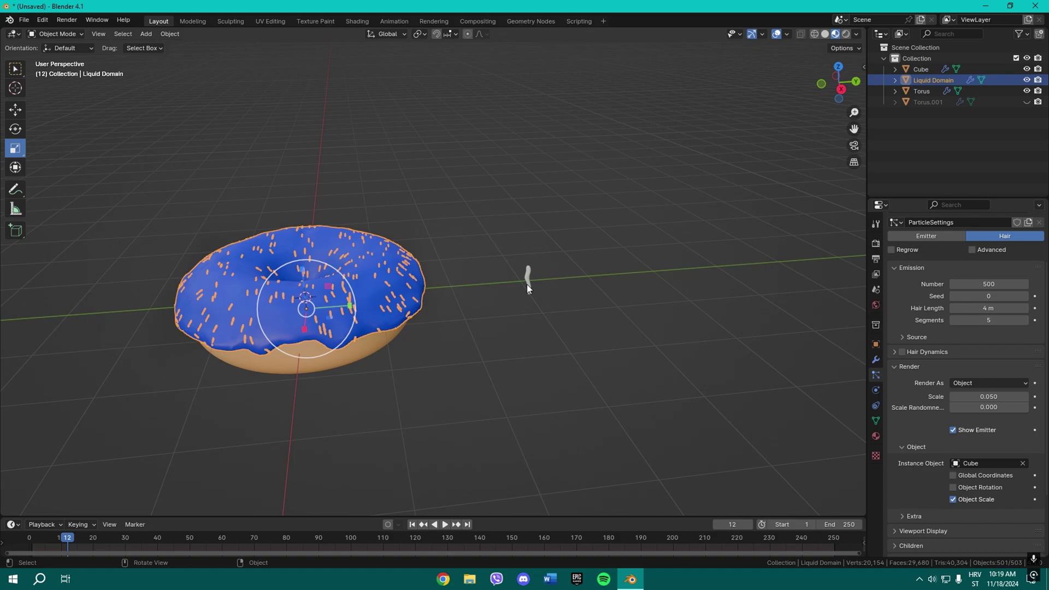
- Enable the advanced particle settings and rotation, with Phase set to 1.000 and Randomize Phase to 2.000
{"action": "middle_click_drag", "start_coordinate": [528, 278], "coordinate": [407, 303]}
{"action": "scroll", "coordinate": [957, 390], "scroll_direction": "down", "scroll_amount": 4}
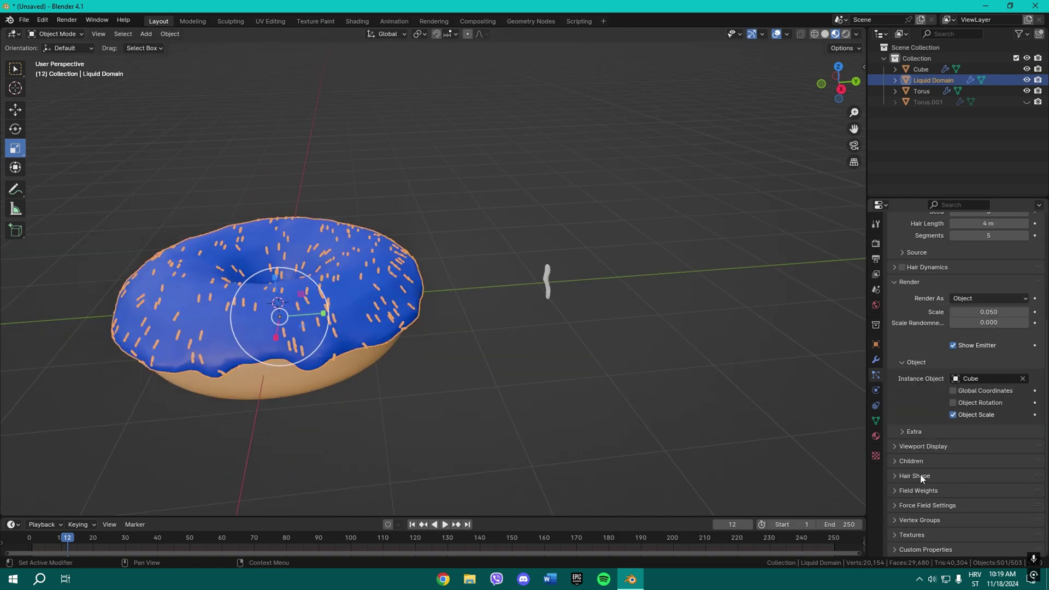
{"action": "scroll", "coordinate": [921, 476], "scroll_direction": "up", "scroll_amount": 3}
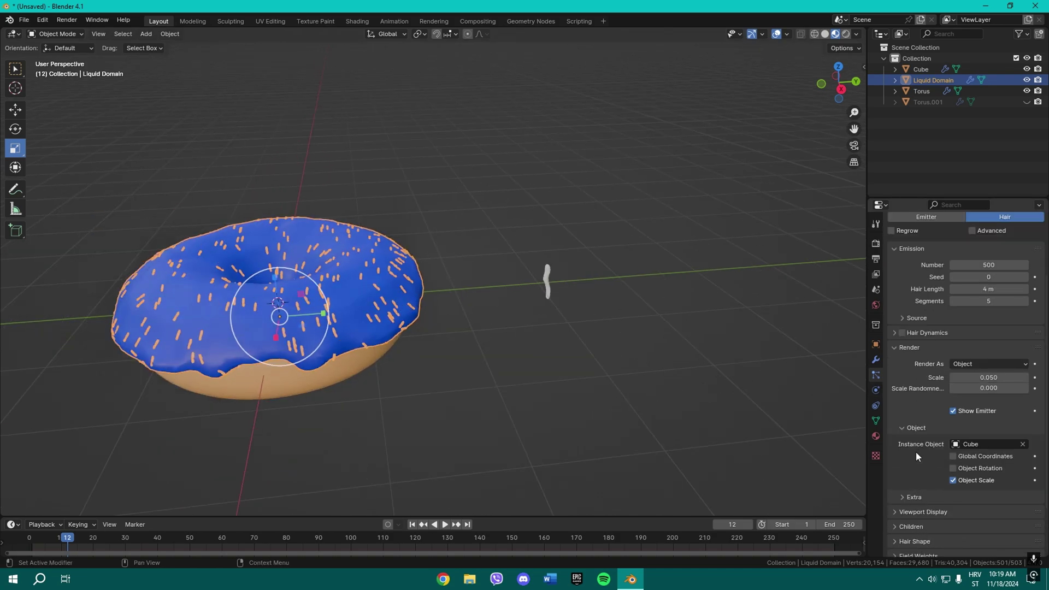
{"action": "left_click", "coordinate": [910, 348]}
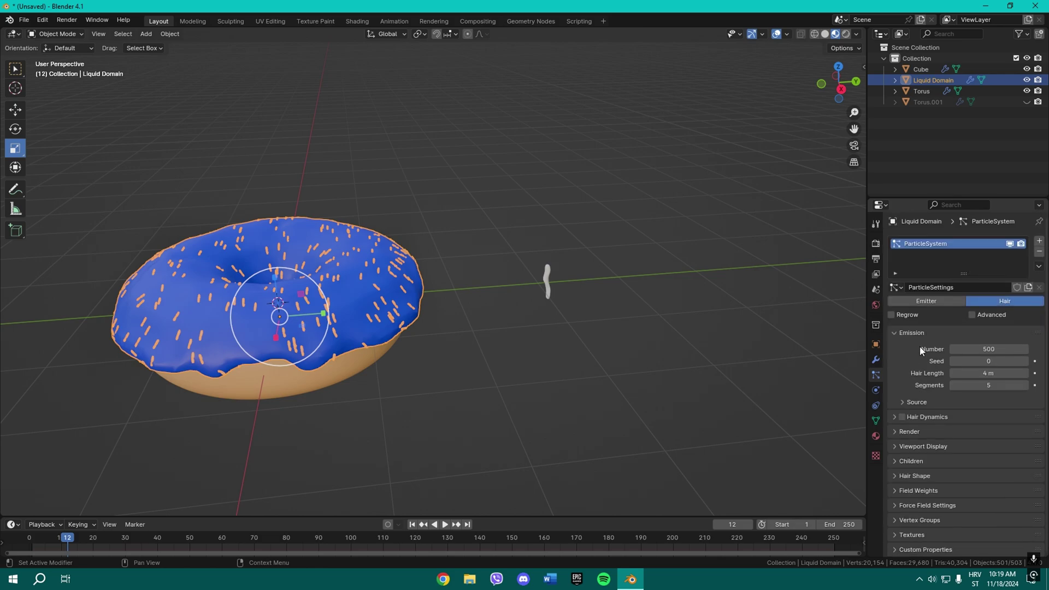
{"action": "left_click", "coordinate": [999, 315]}
{"action": "scroll", "coordinate": [920, 365], "scroll_direction": "down", "scroll_amount": 2}
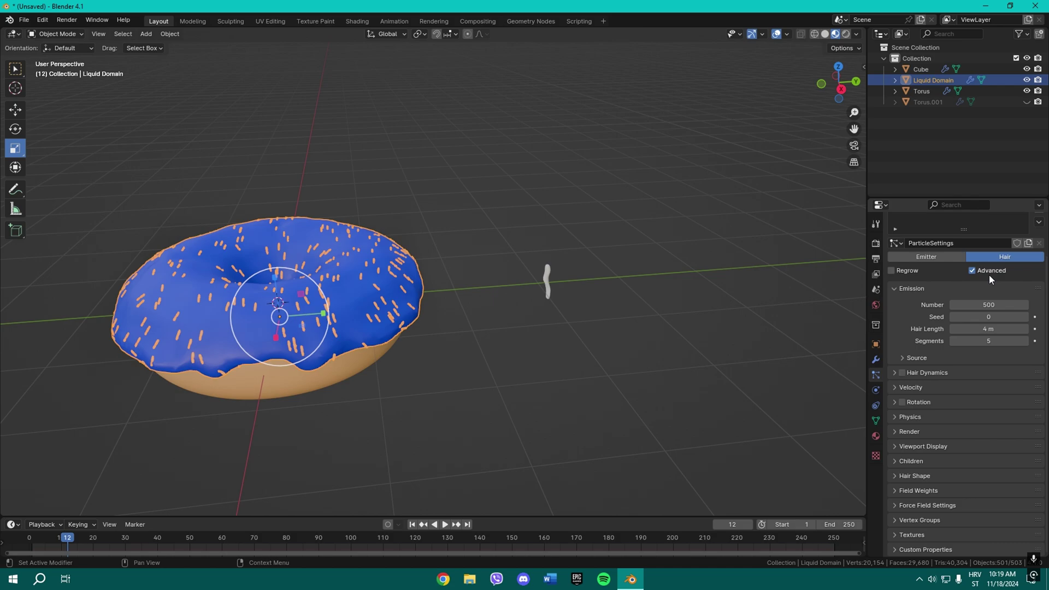
{"action": "left_click", "coordinate": [907, 402]}
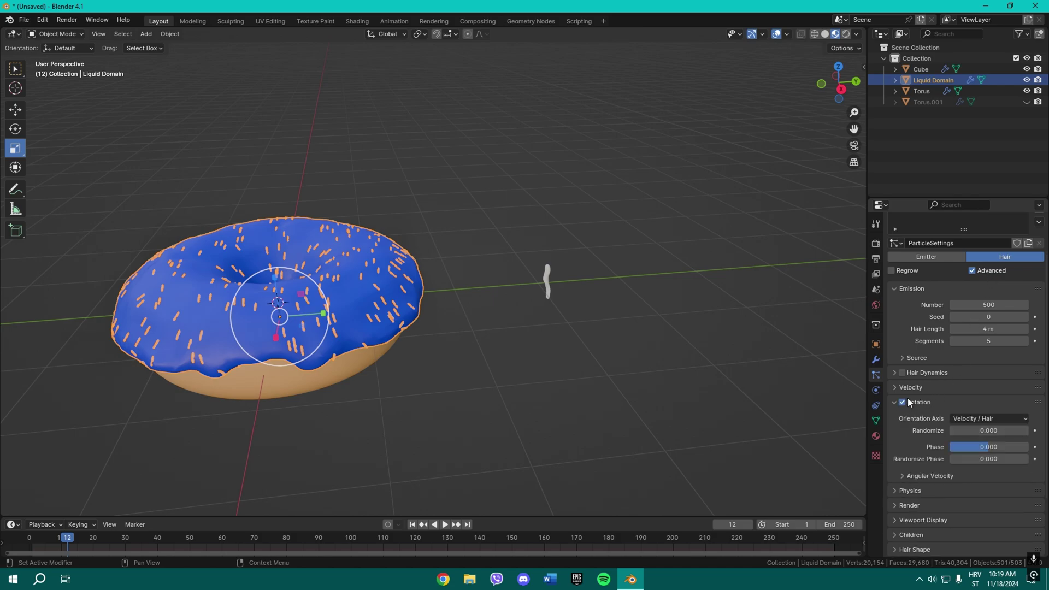
{"action": "left_click_drag", "start_coordinate": [984, 446], "coordinate": [1027, 459]}
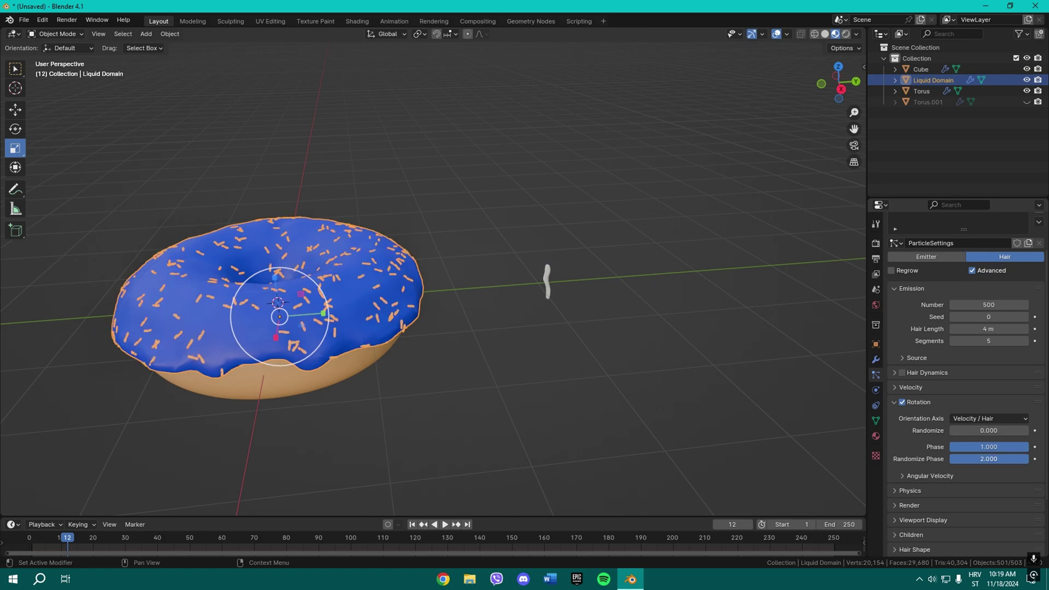
- Set the number of sprinkle particles on the icing to 650
{"action": "left_click", "coordinate": [996, 304]}
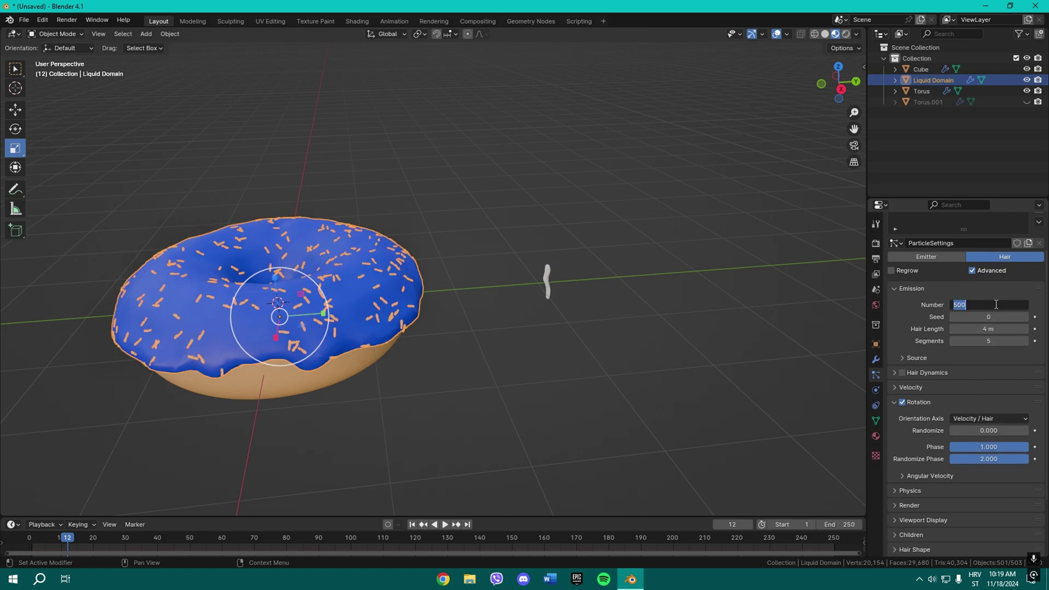
{"action": "type", "text": "650"}
{"action": "key", "text": "Return"}
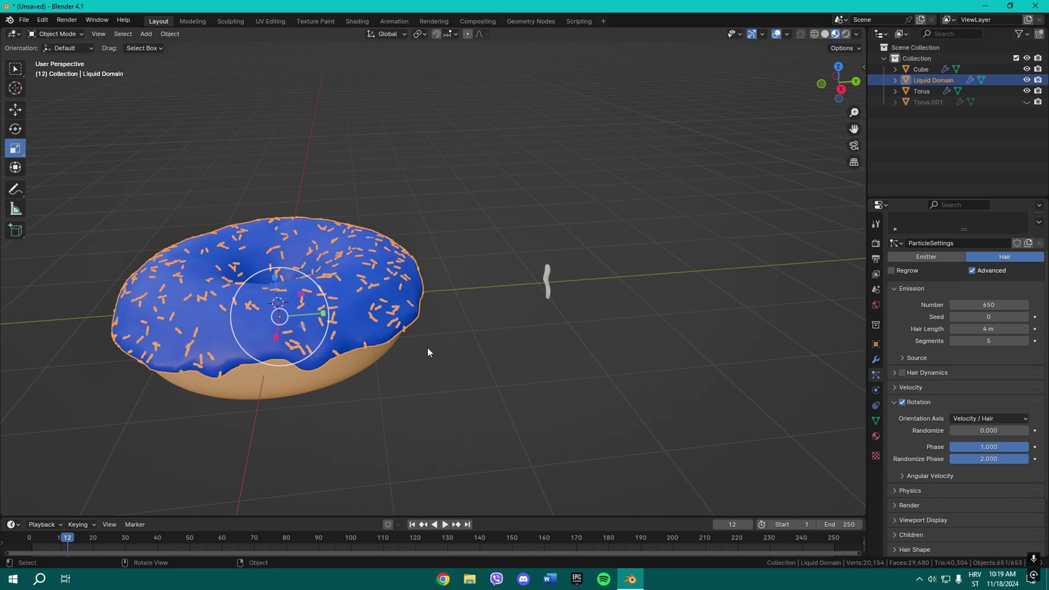
- Give the standalone sprinkle a new material with a pure white base color at Value 1.000
{"action": "middle_click_drag", "start_coordinate": [562, 349], "coordinate": [605, 354]}
{"action": "left_click", "coordinate": [597, 304]}
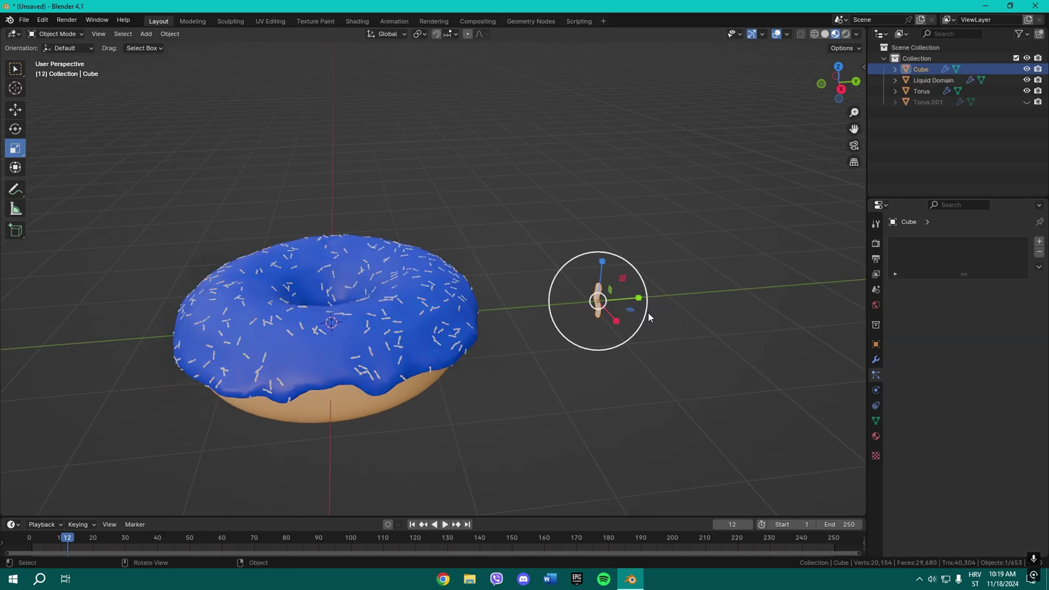
{"action": "left_click", "coordinate": [876, 436]}
{"action": "left_click", "coordinate": [972, 290]}
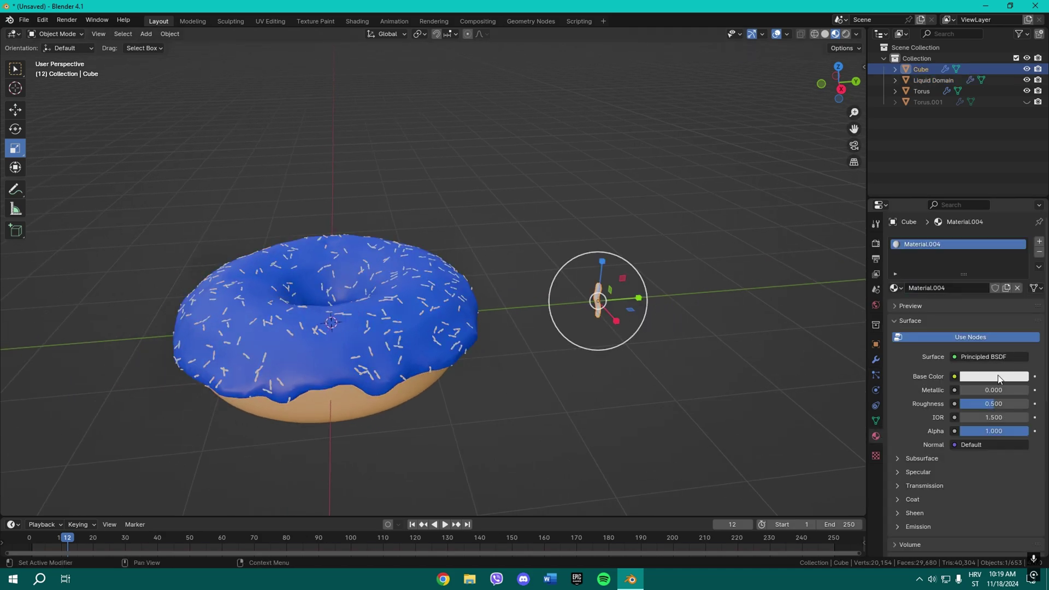
{"action": "left_click", "coordinate": [999, 376]}
{"action": "left_click_drag", "start_coordinate": [1020, 219], "coordinate": [1019, 205]}
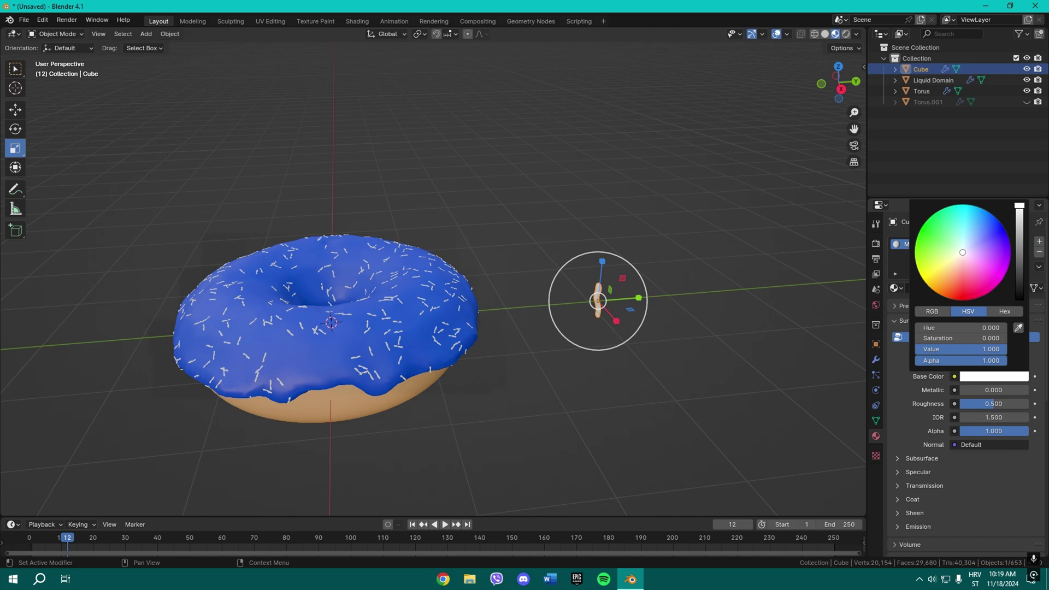
{"action": "left_click", "coordinate": [532, 398]}
- Hide the original sprinkle object (Cube) in the viewport, leaving the donut with its scattered sprinkles in view
{"action": "scroll", "coordinate": [405, 386], "scroll_direction": "up", "scroll_amount": 3}
{"action": "scroll", "coordinate": [385, 391], "scroll_direction": "down", "scroll_amount": 2}
{"action": "middle_click_drag", "start_coordinate": [385, 391], "coordinate": [440, 346]}
{"action": "scroll", "coordinate": [424, 345], "scroll_direction": "down", "scroll_amount": 2}
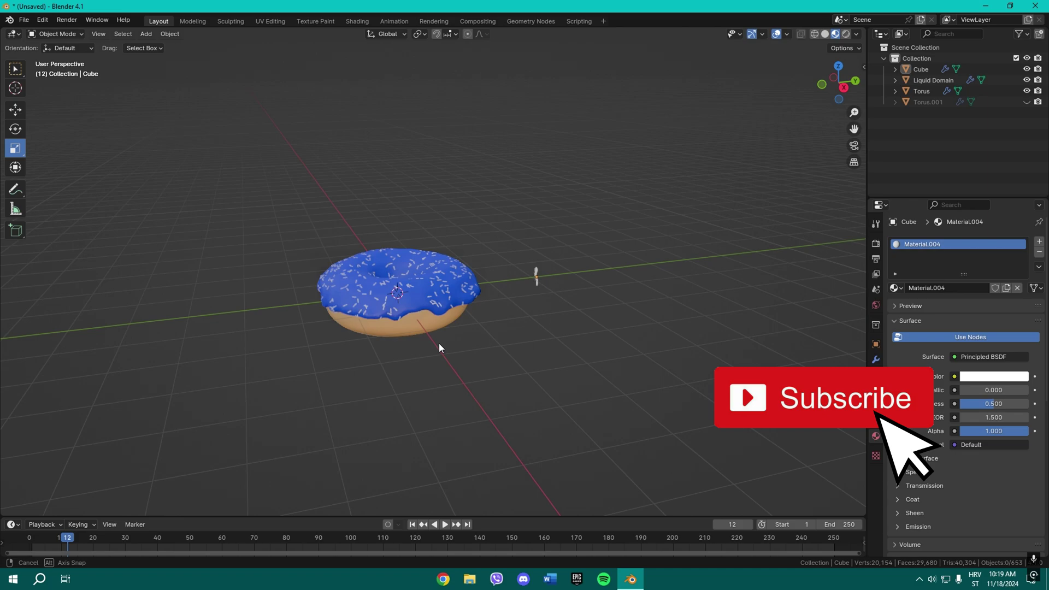
{"action": "left_click", "coordinate": [535, 277]}
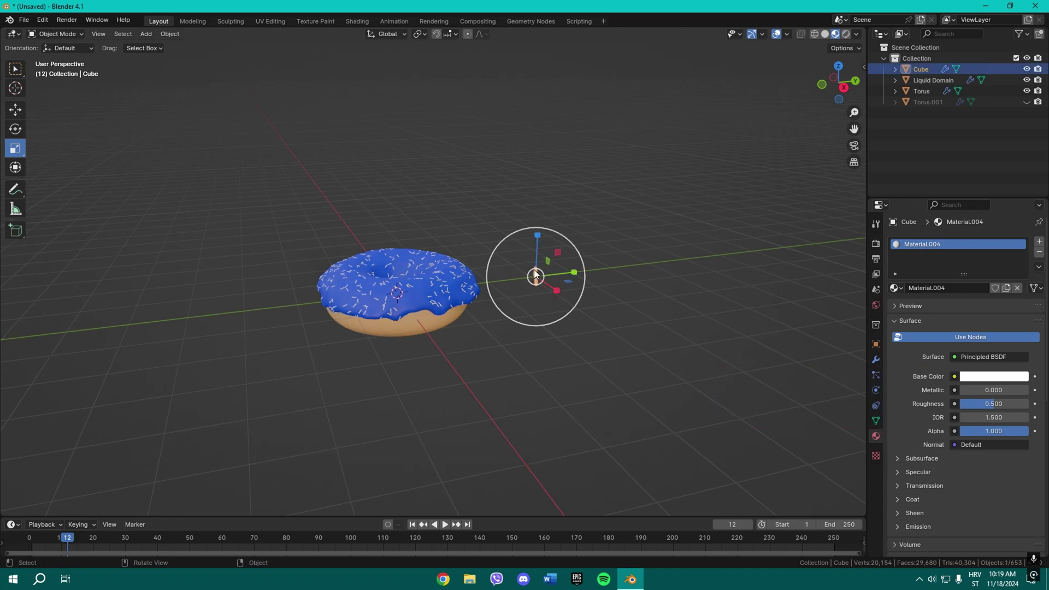
{"action": "left_click", "coordinate": [1027, 69]}
{"action": "scroll", "coordinate": [434, 355], "scroll_direction": "up", "scroll_amount": 3}
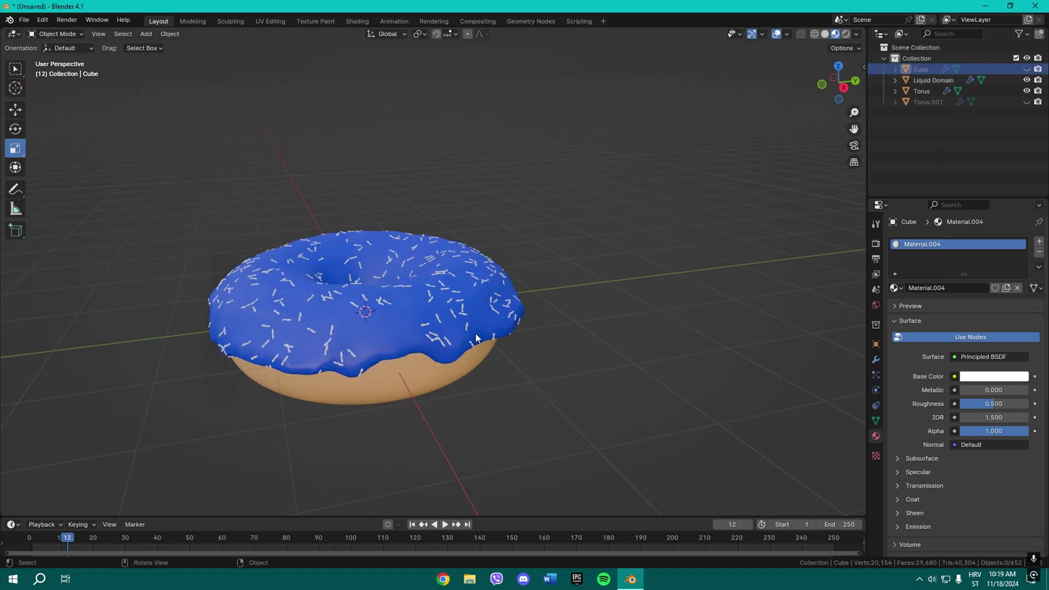
{"action": "middle_click_drag", "start_coordinate": [476, 337], "coordinate": [434, 362]}
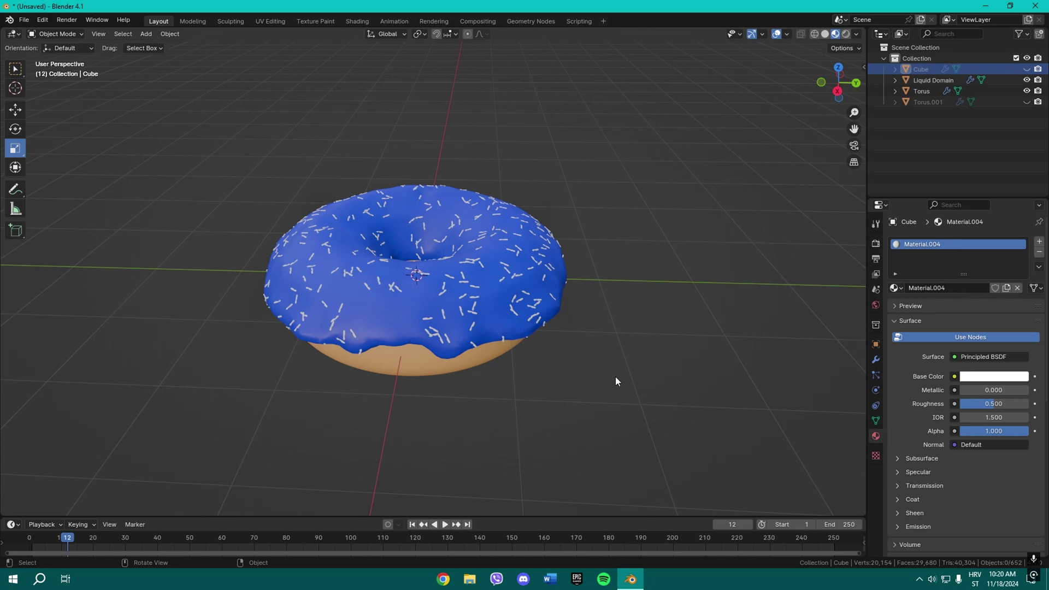